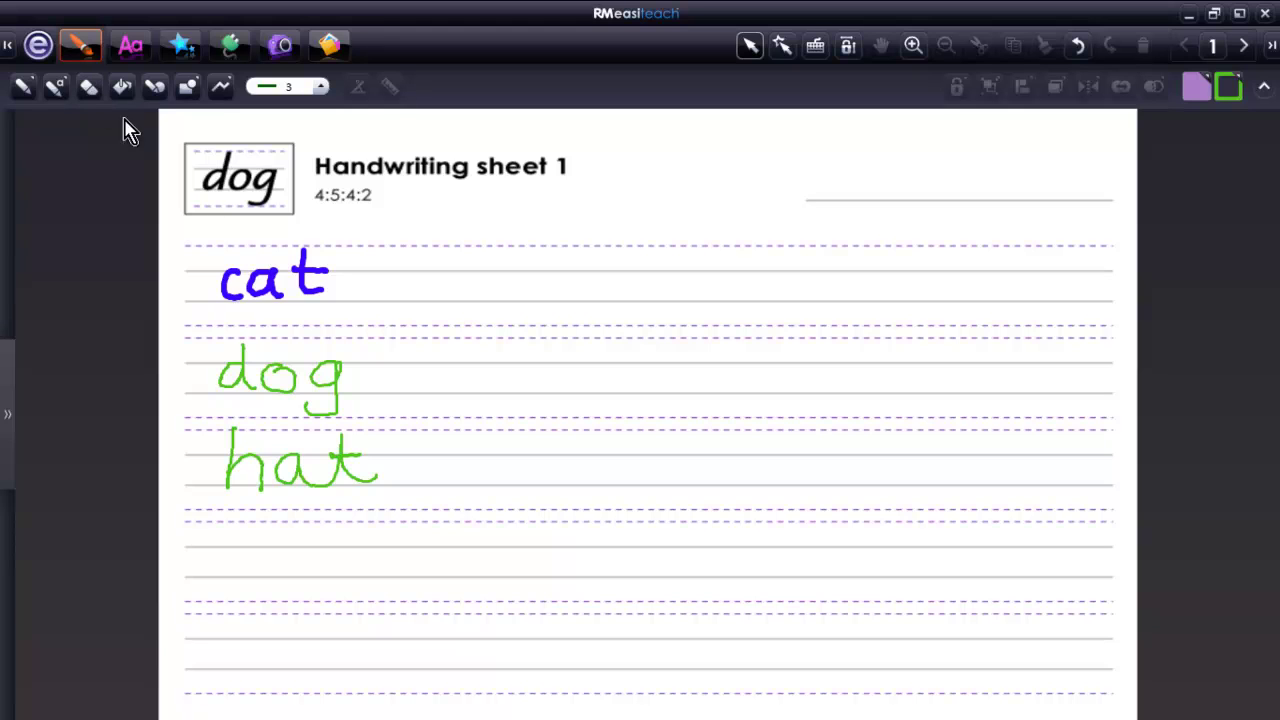
Erase the handwritten word dog and the h of hat using the eraser at thickness 6.
click(89, 91)
click(89, 88)
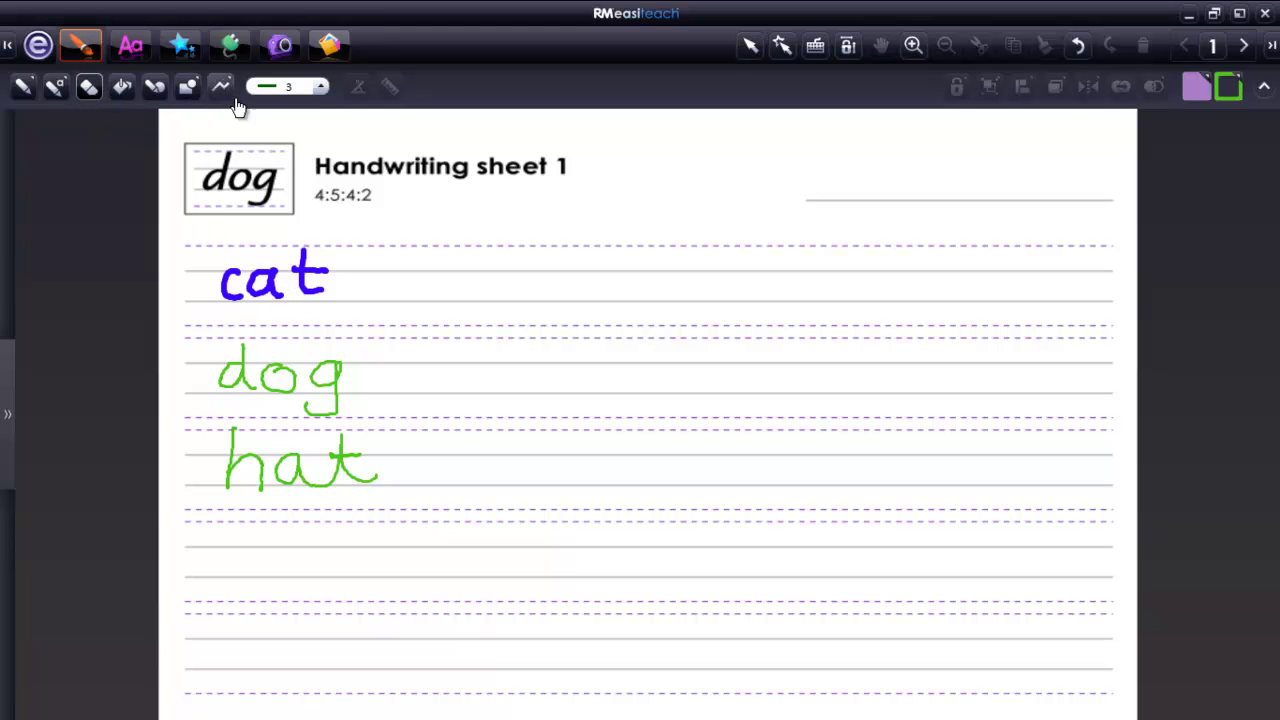
click(322, 90)
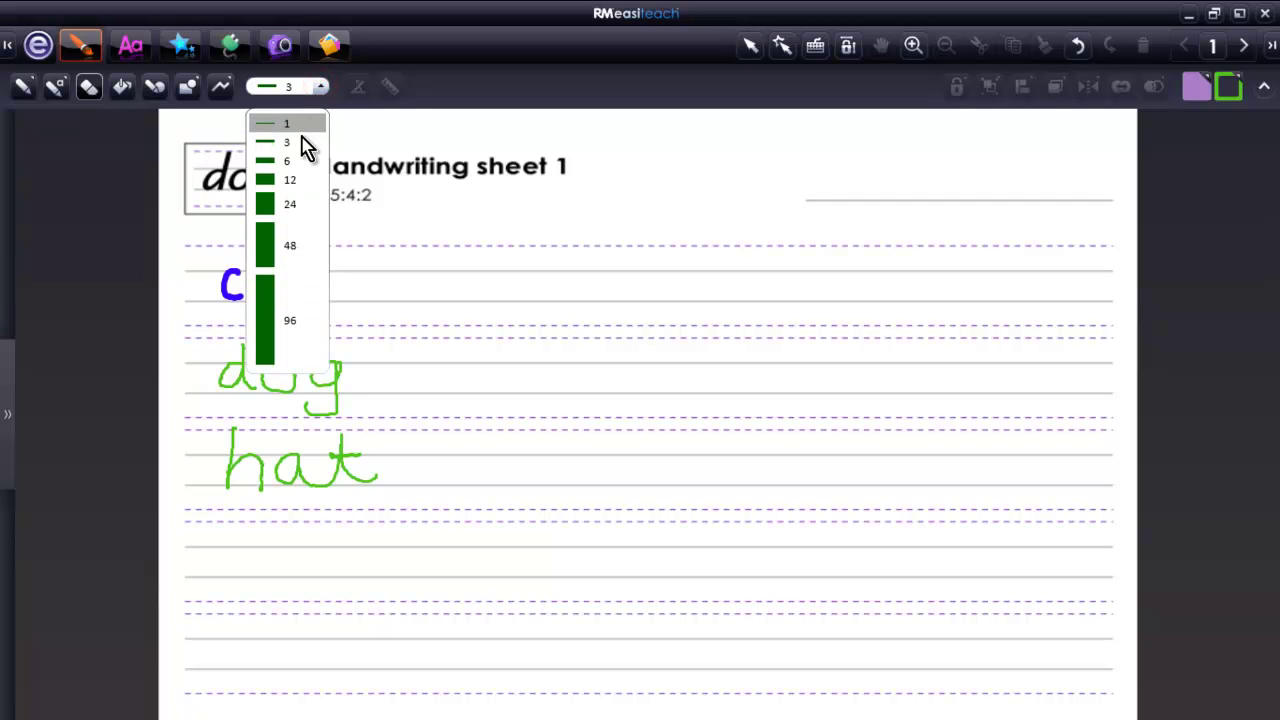
click(288, 163)
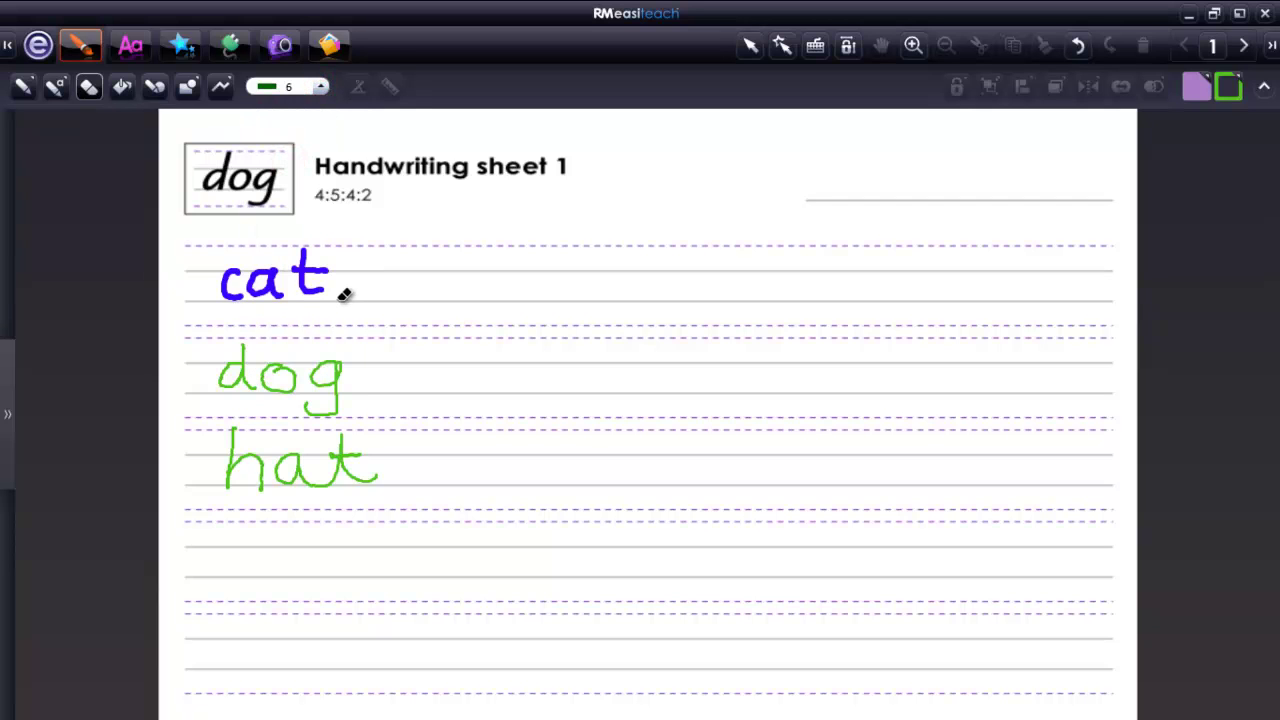
drag(343, 413, 308, 405)
drag(303, 388, 267, 362)
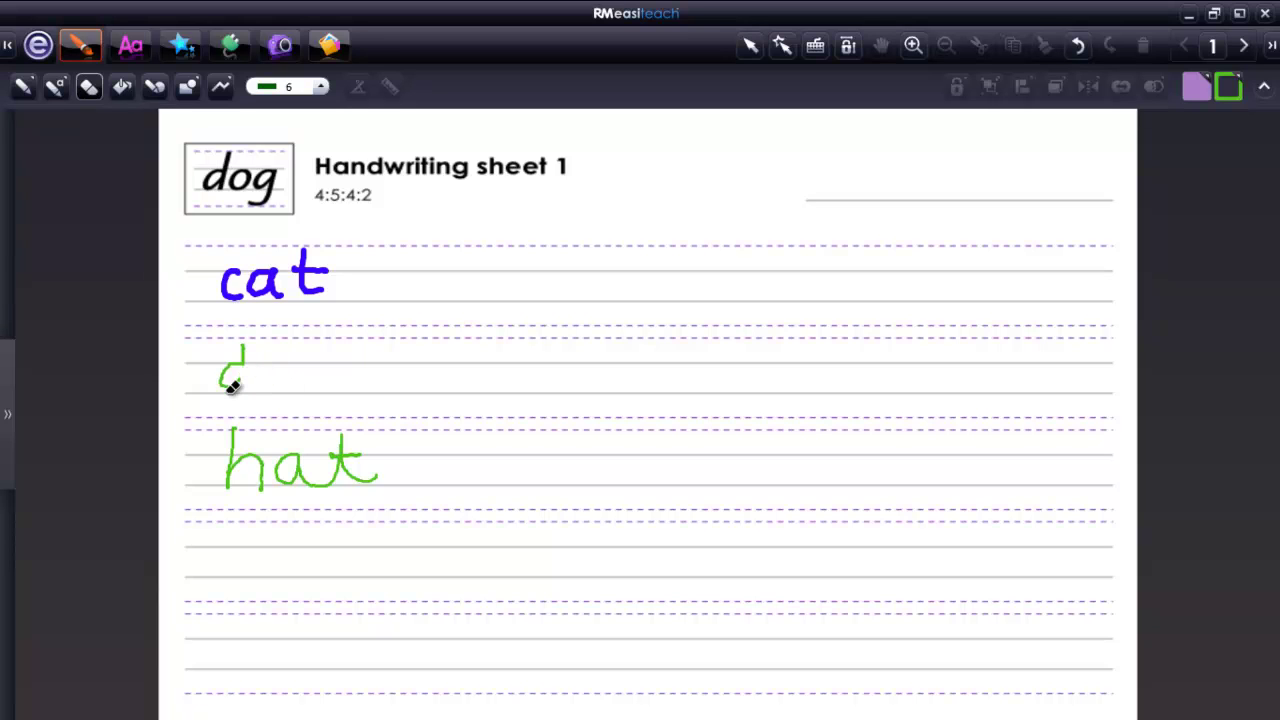
drag(233, 424, 262, 491)
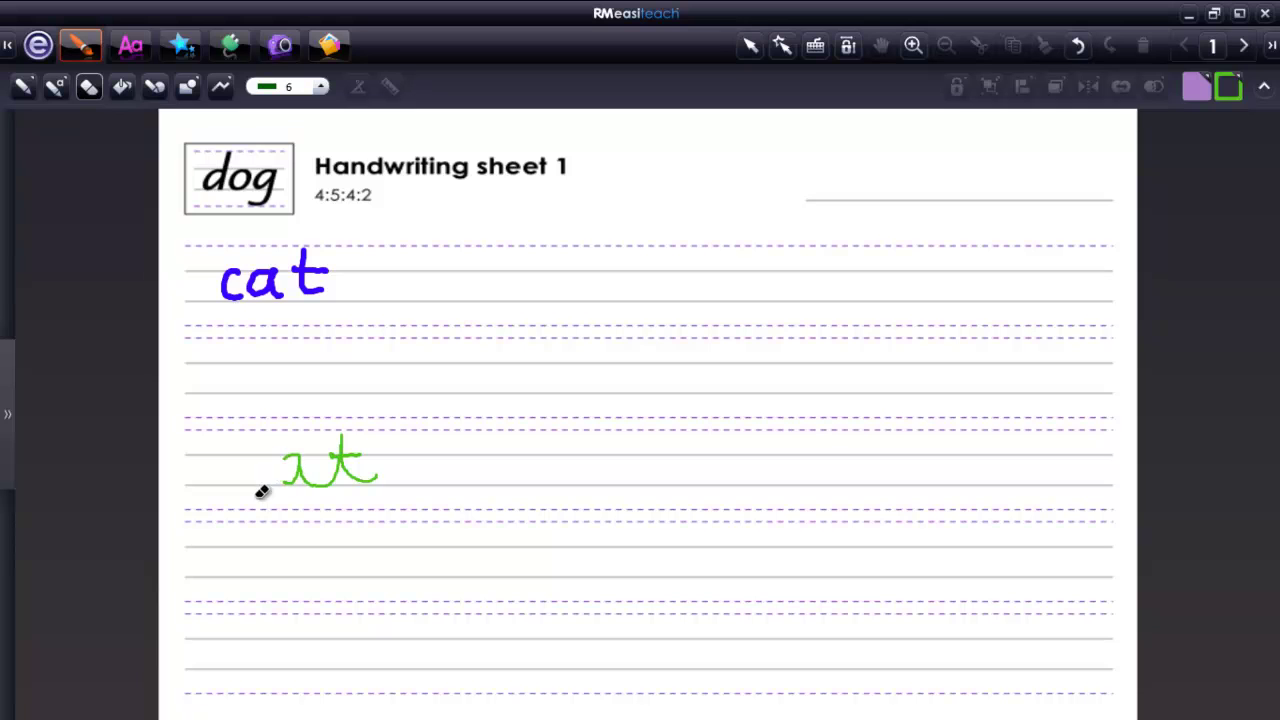
Set the eraser thickness to 96 and erase the remaining handwriting on the sheet, including the word cat.
click(321, 87)
click(290, 312)
mouse_move(392, 456)
mouse_down()
mouse_move(246, 429)
mouse_move(345, 254)
mouse_up()
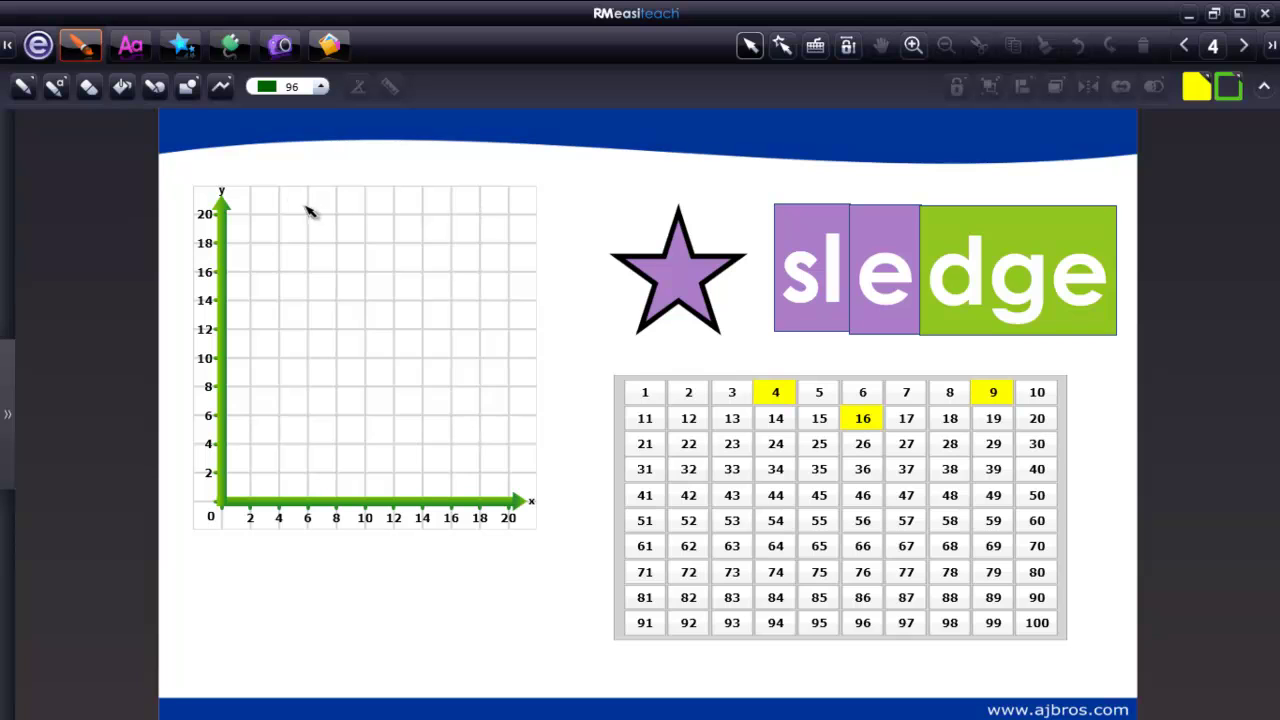
Fill the star and the number 32 cell of the hundred square with yellow.
click(122, 88)
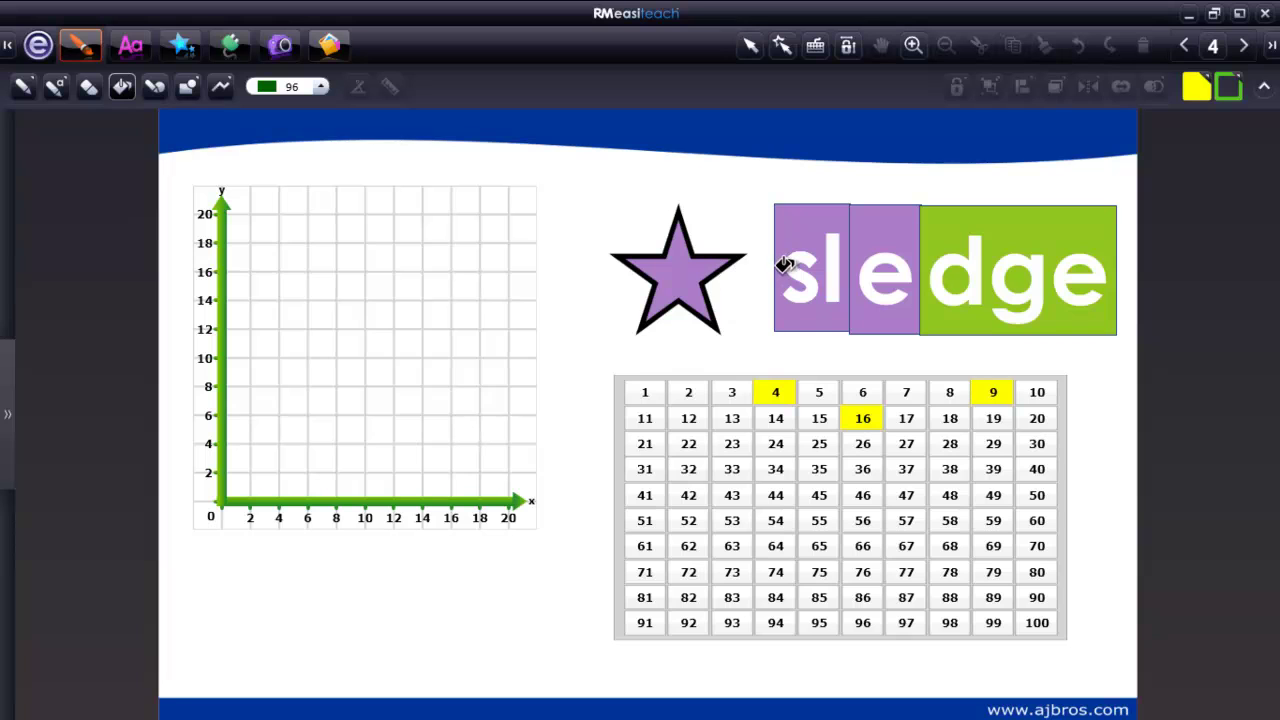
click(665, 272)
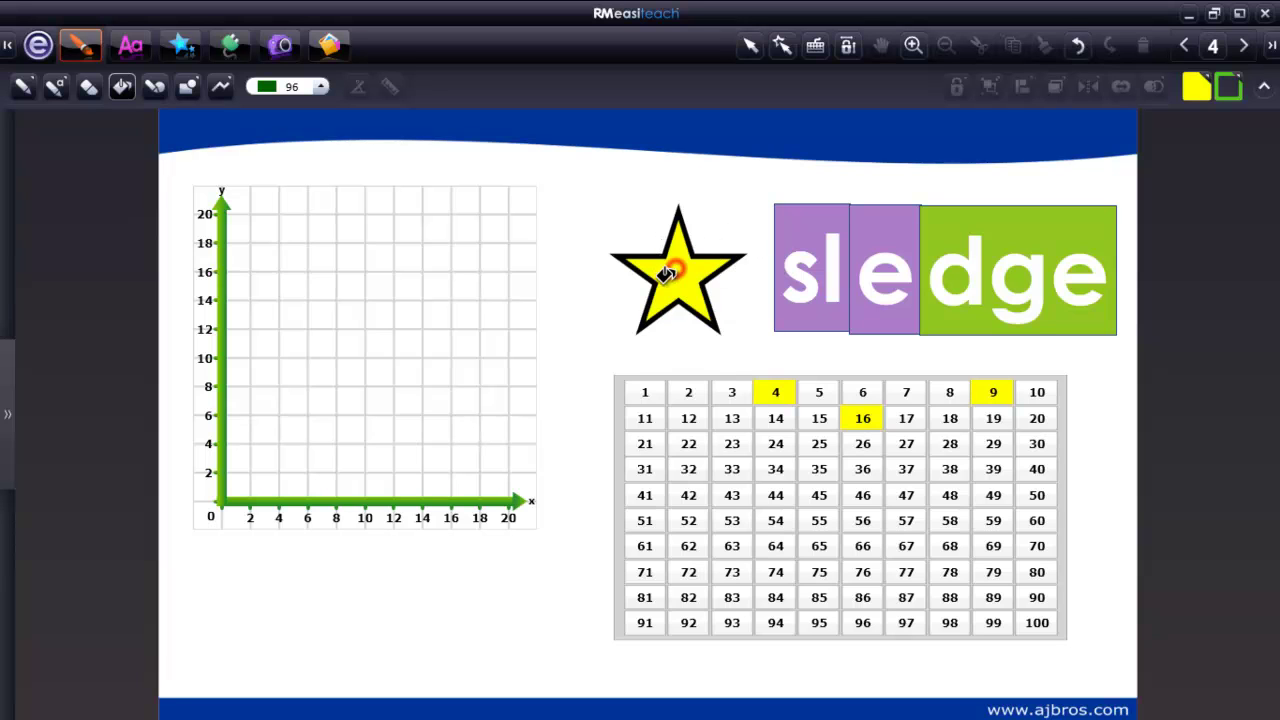
click(681, 468)
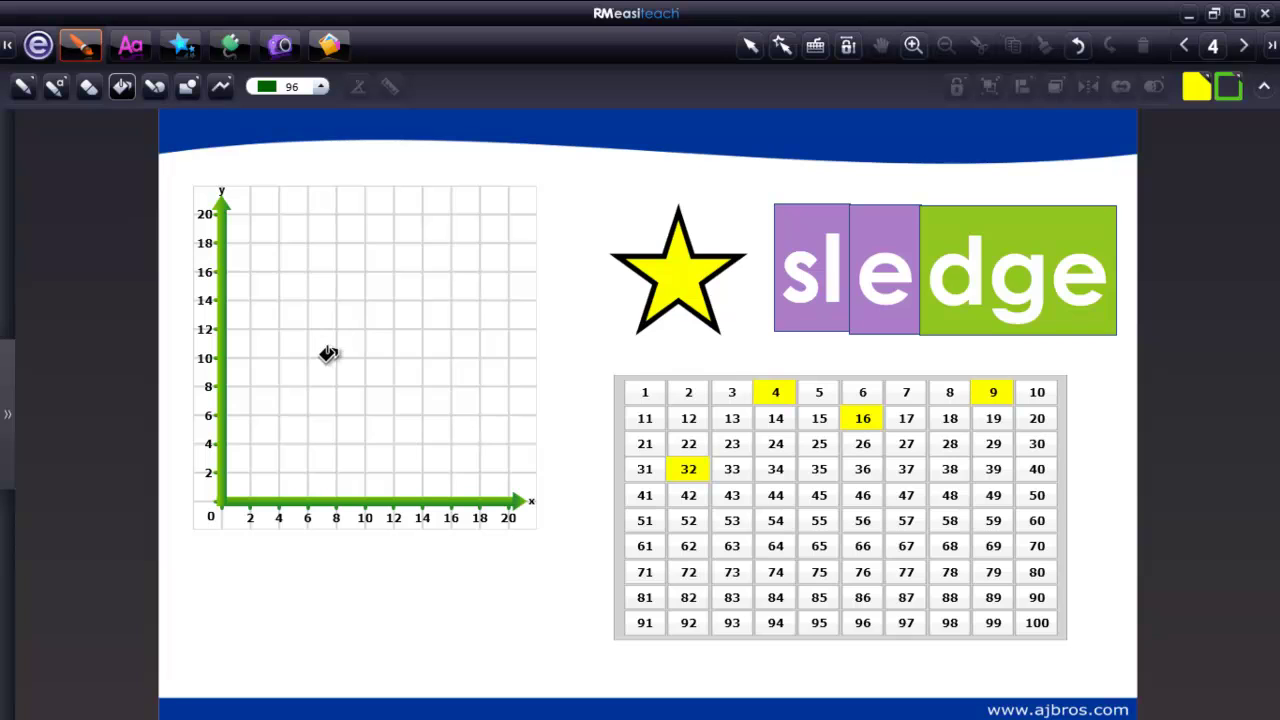
Fill the graph column between 2 and 4 up to a height of 6, plus the sl and dge tiles, with yellow.
drag(256, 492, 263, 420)
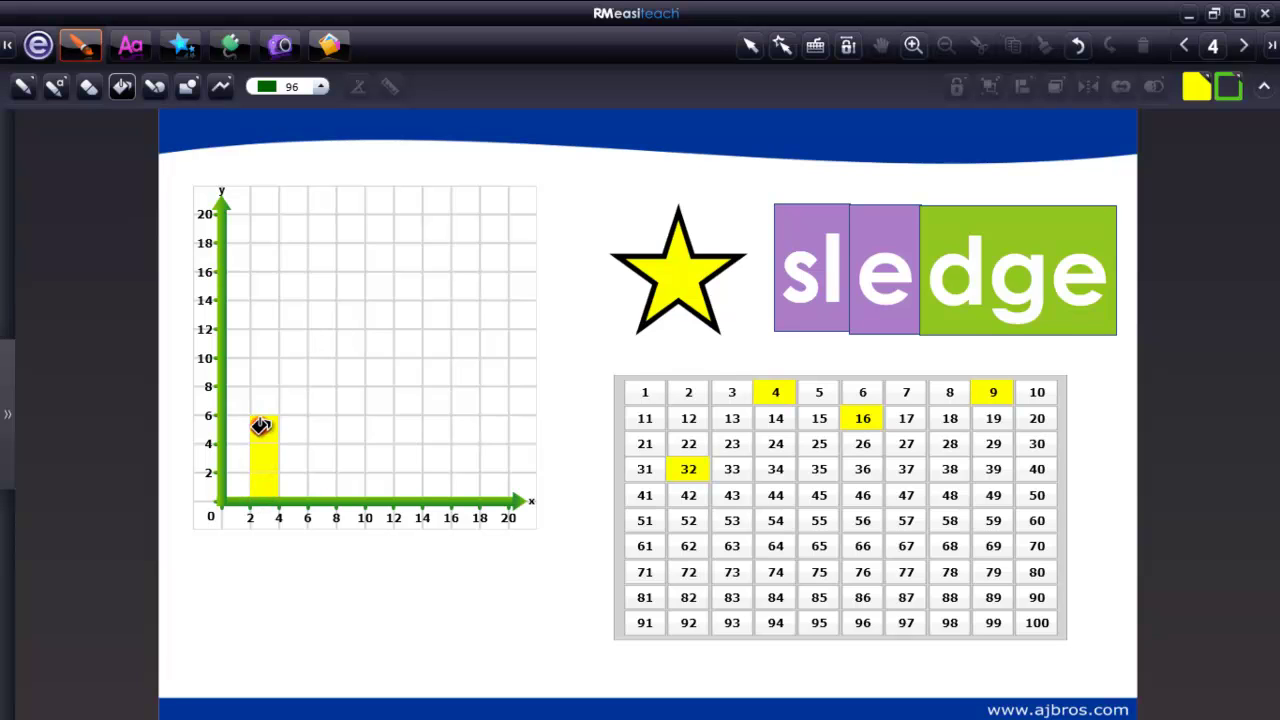
click(783, 214)
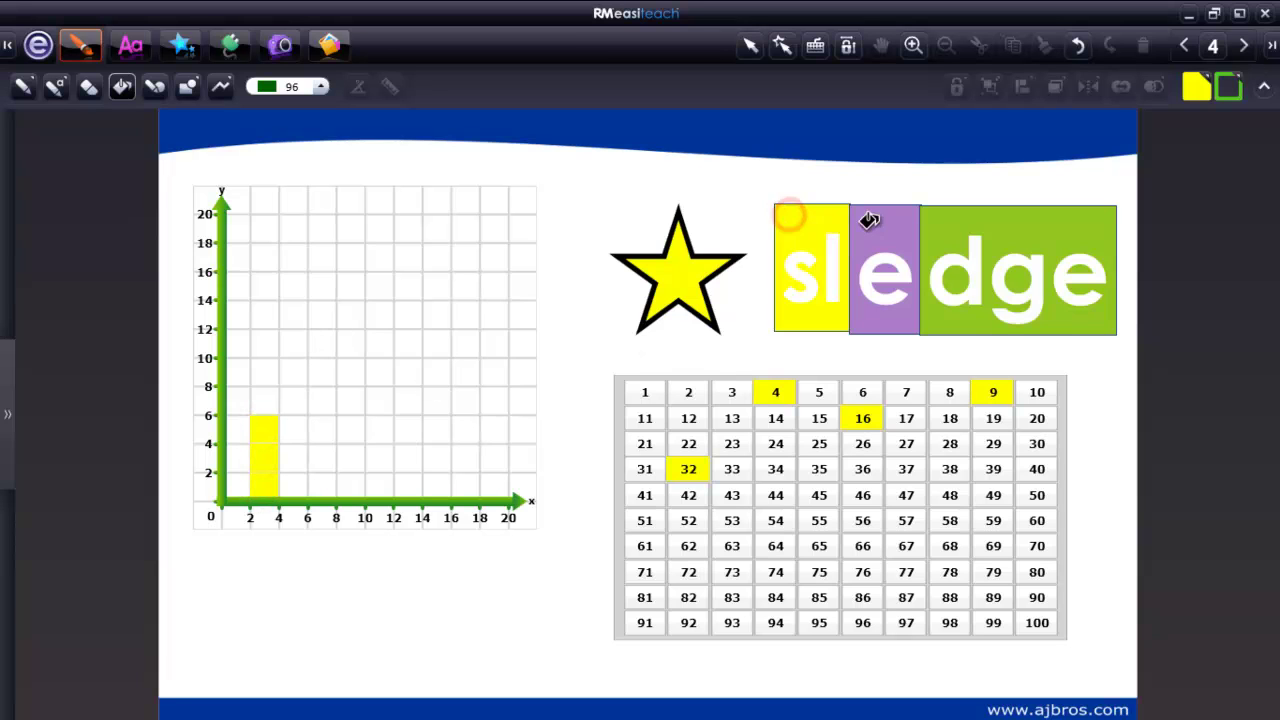
click(937, 220)
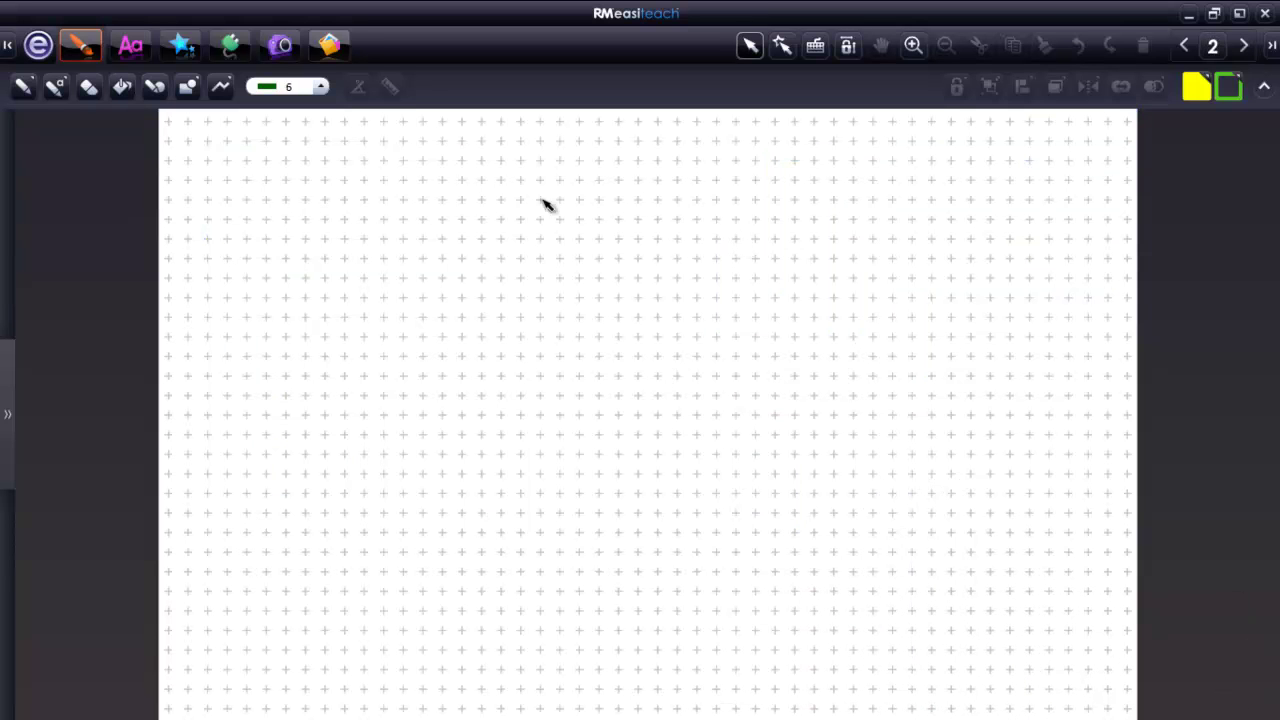
Use the shape recognition pen to sketch a yellow triangle with green outline and a blue circle with pale green outline.
click(156, 88)
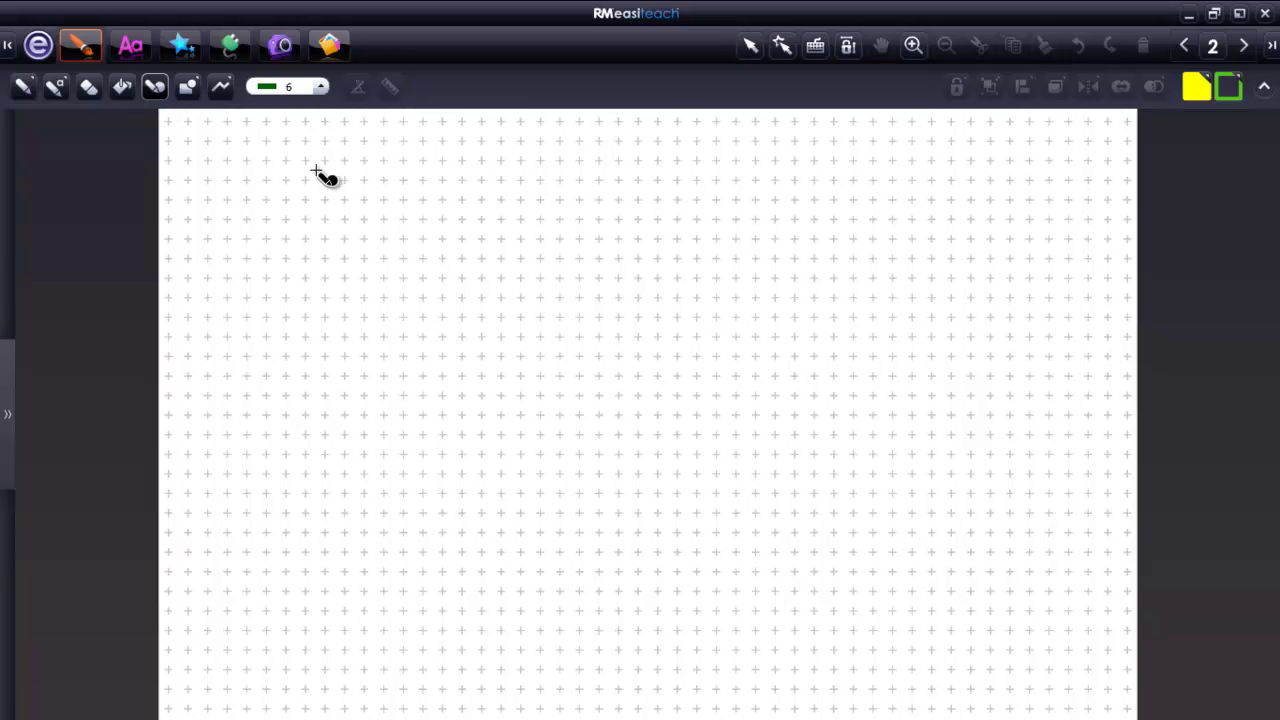
mouse_move(325, 156)
mouse_down()
mouse_move(295, 243)
mouse_move(326, 160)
mouse_up()
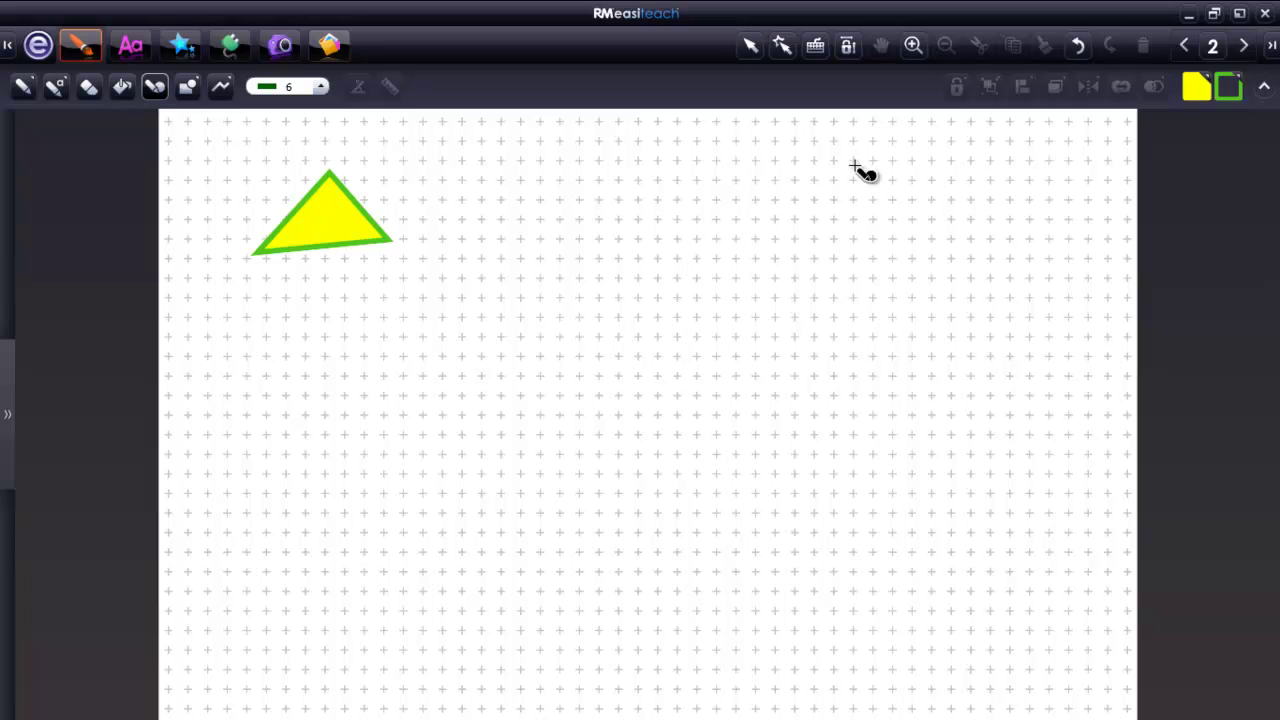
click(1196, 87)
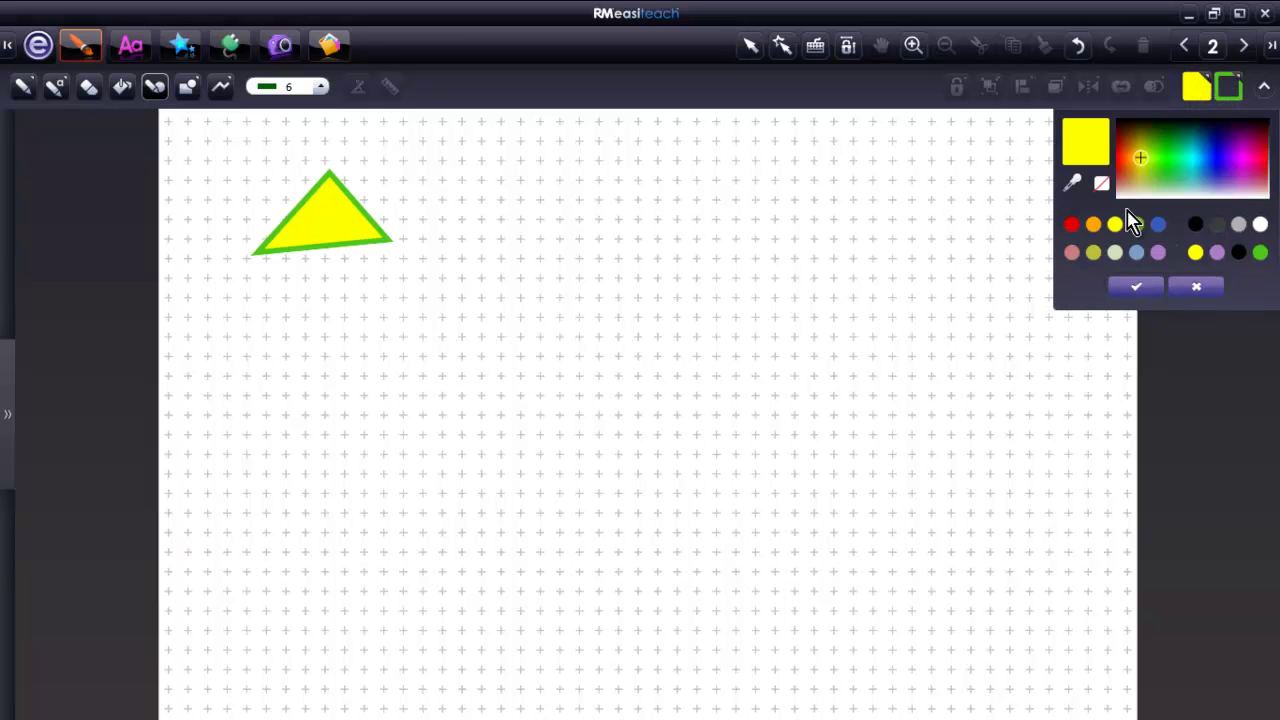
click(1157, 224)
click(1231, 89)
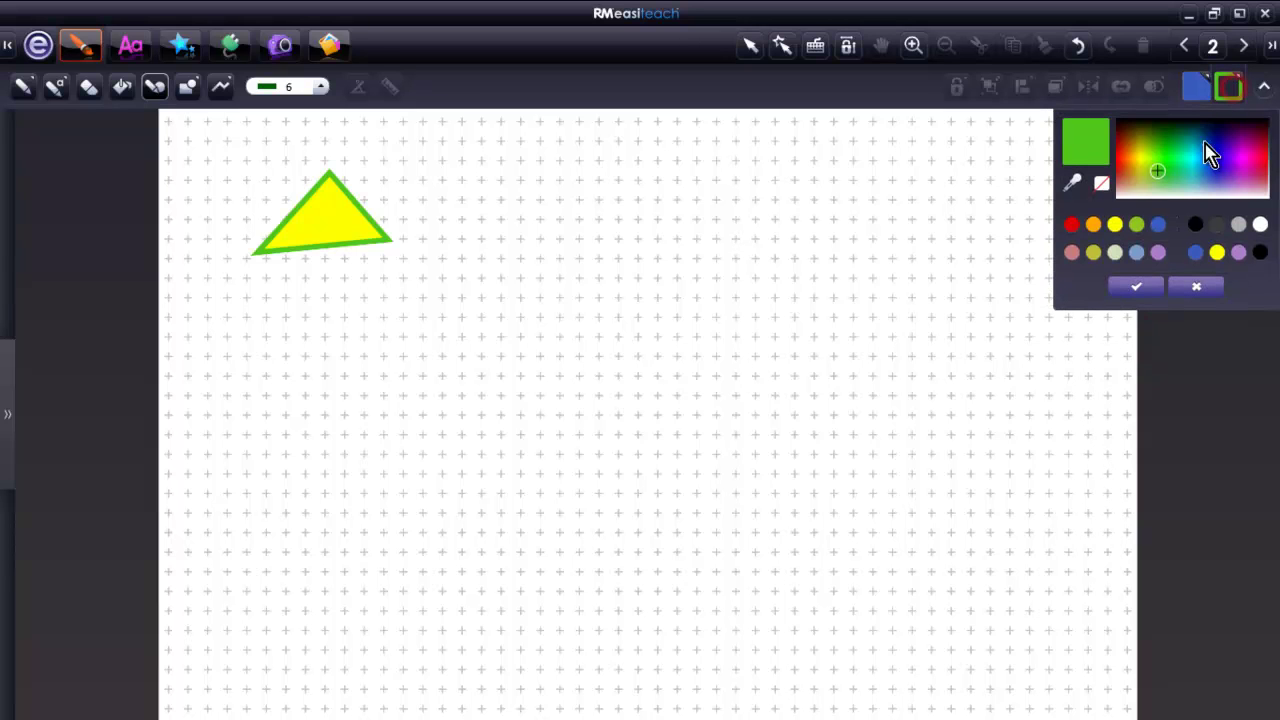
click(1115, 252)
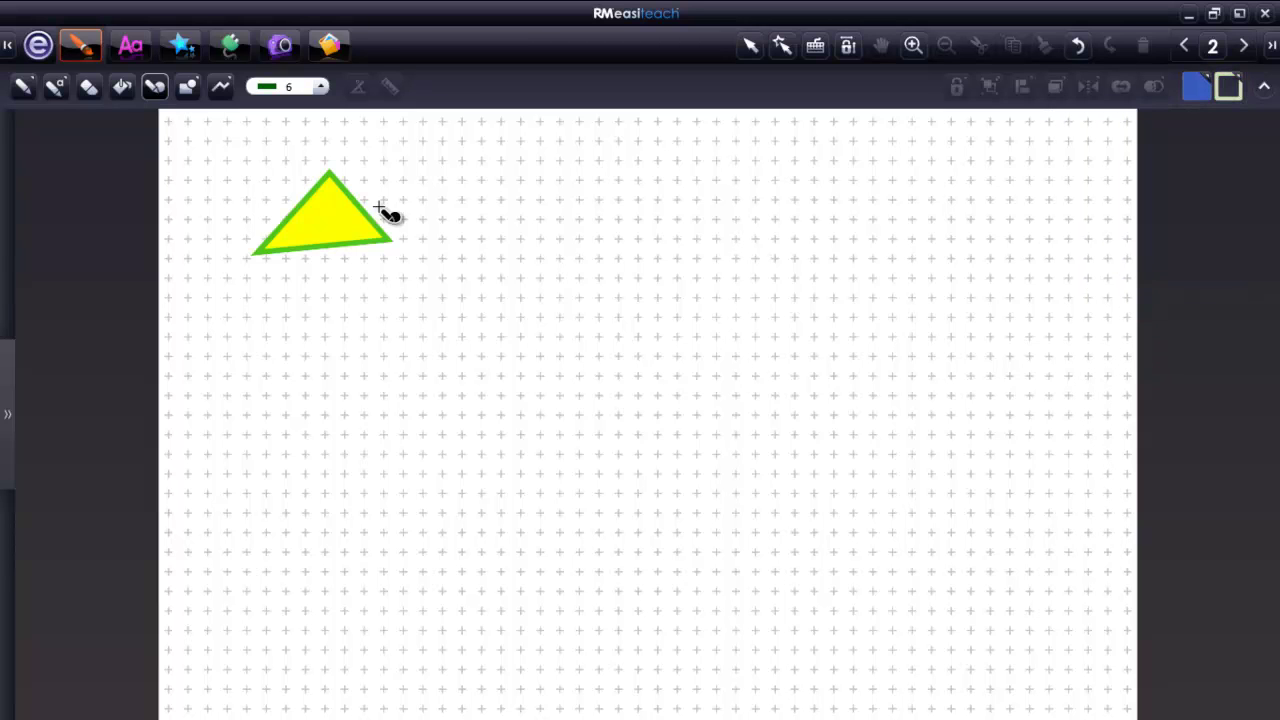
mouse_move(617, 195)
mouse_down()
mouse_move(651, 286)
mouse_move(614, 188)
mouse_up()
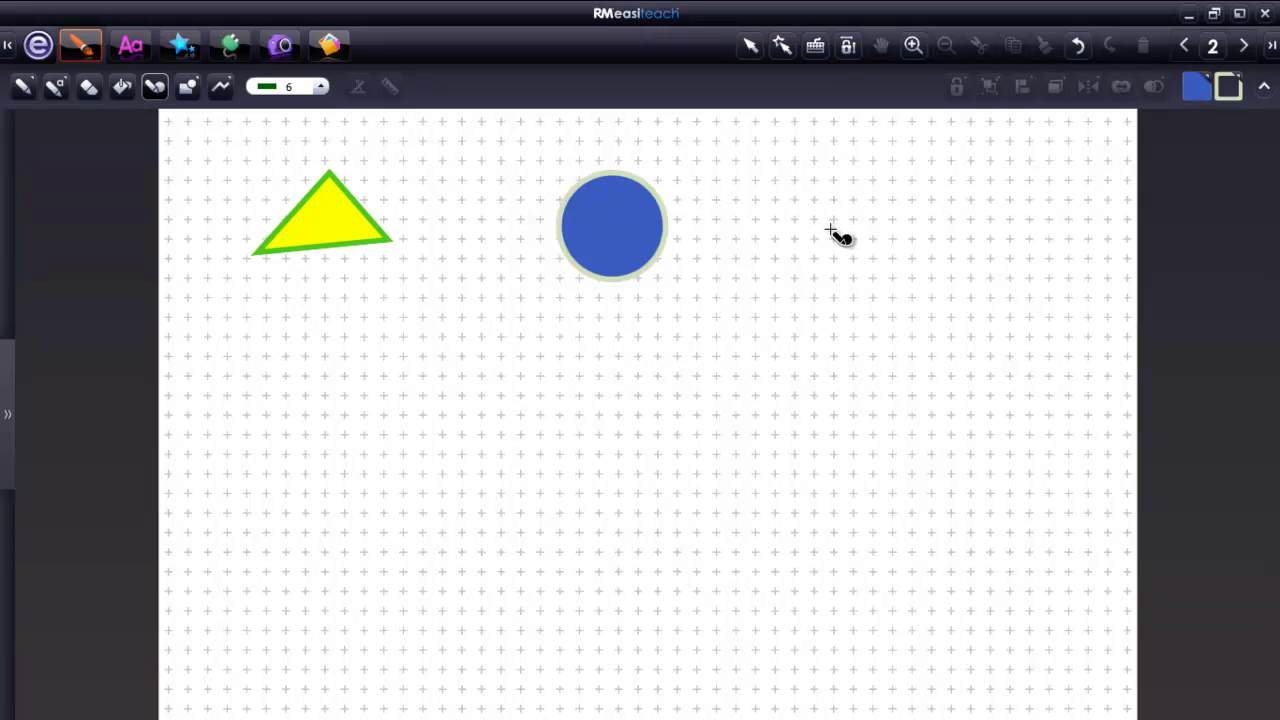
Draw a star shape below the triangle and a tall semicircle shape below the small circle.
click(188, 90)
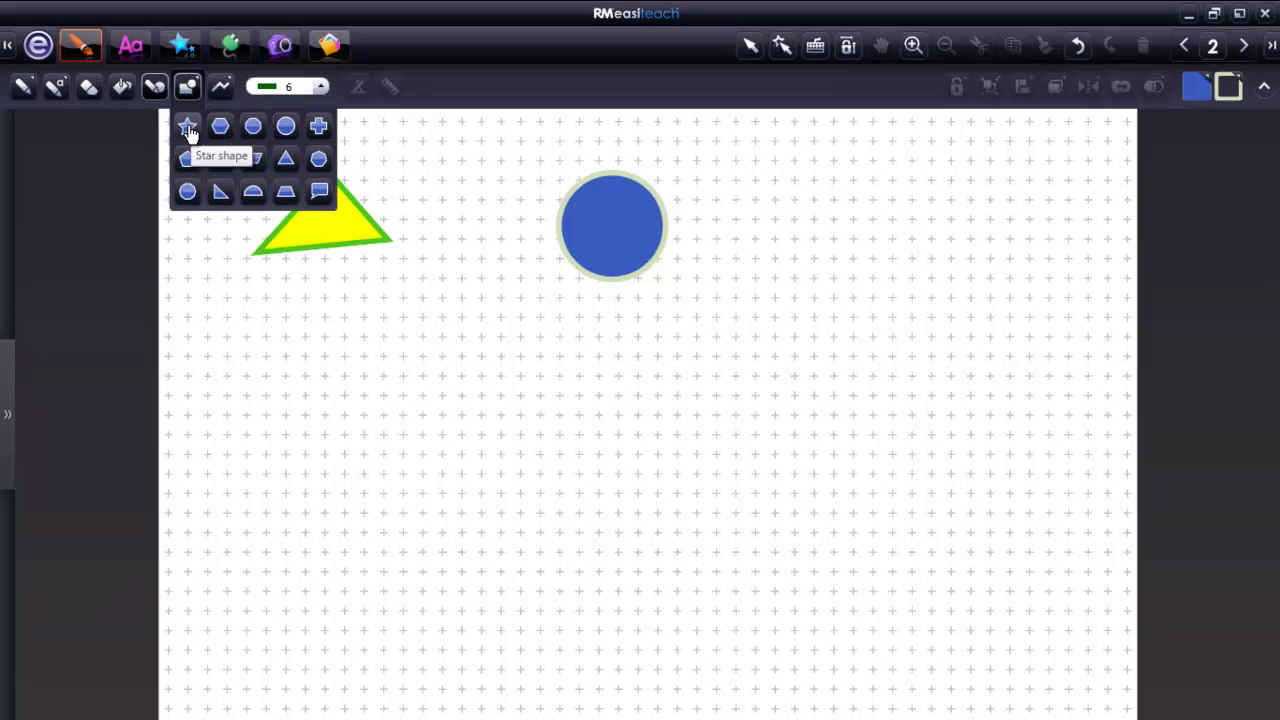
click(188, 128)
drag(234, 294, 498, 466)
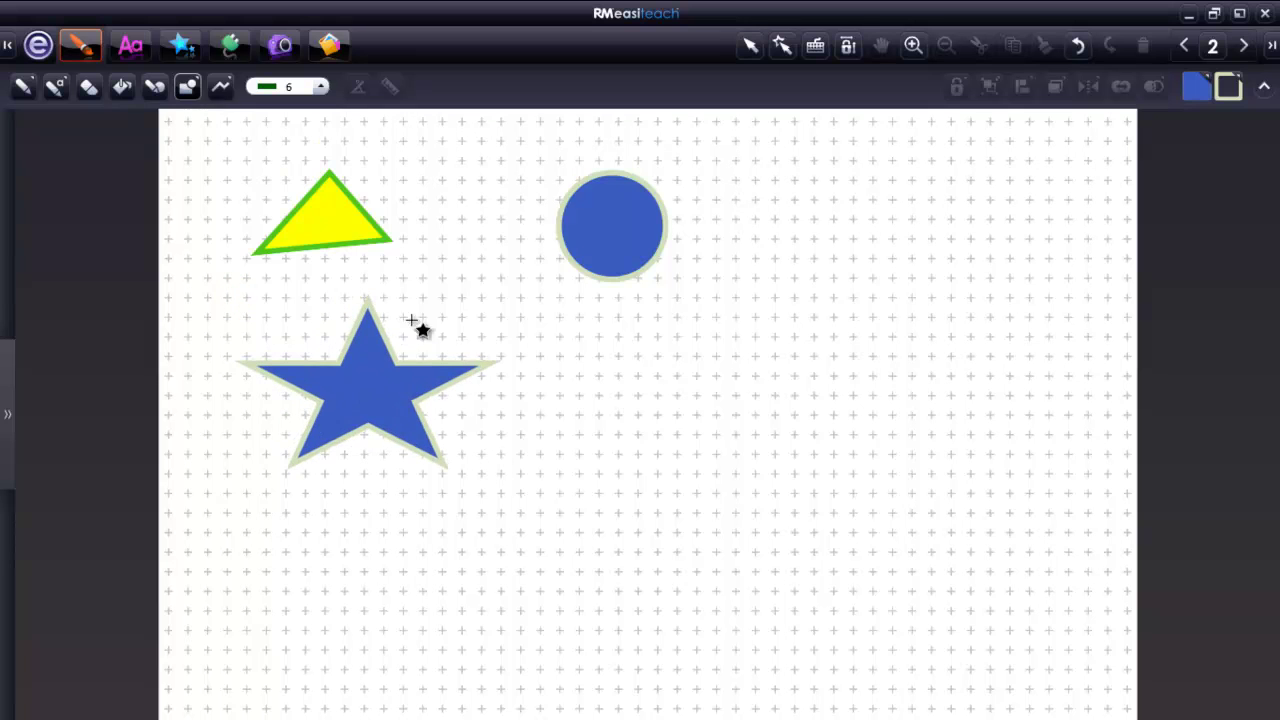
click(188, 88)
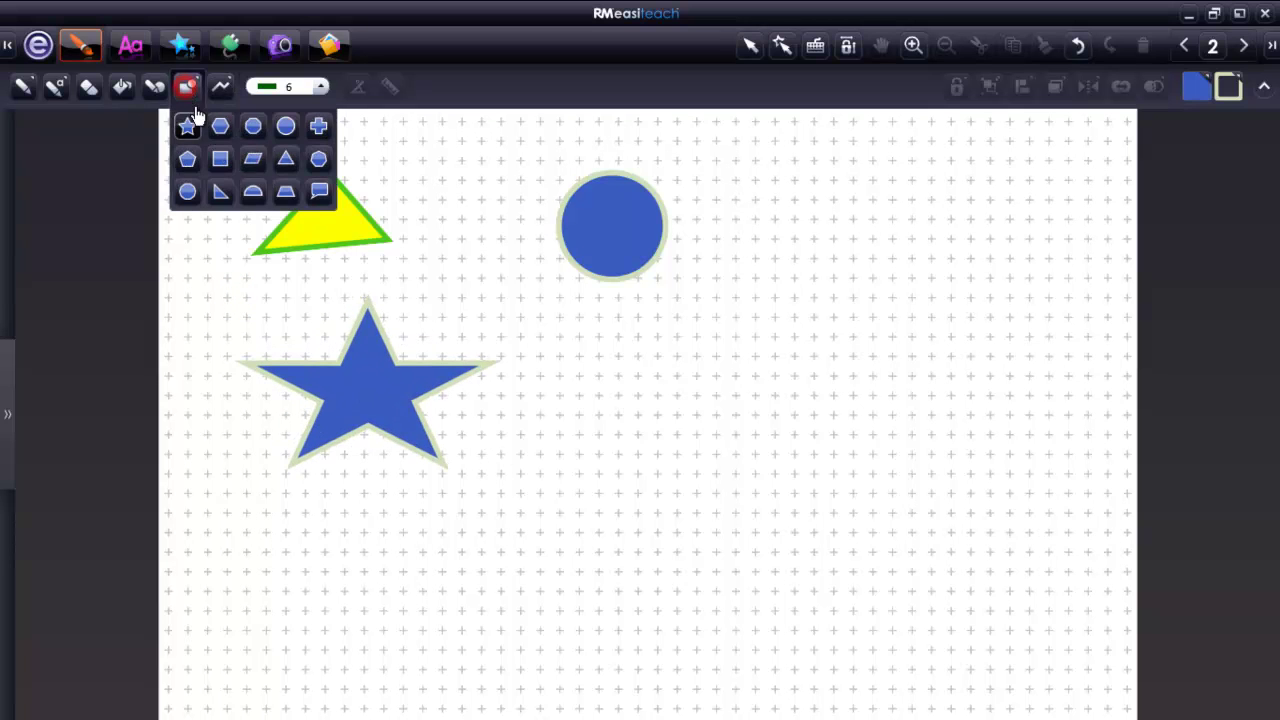
click(252, 192)
drag(518, 300, 790, 514)
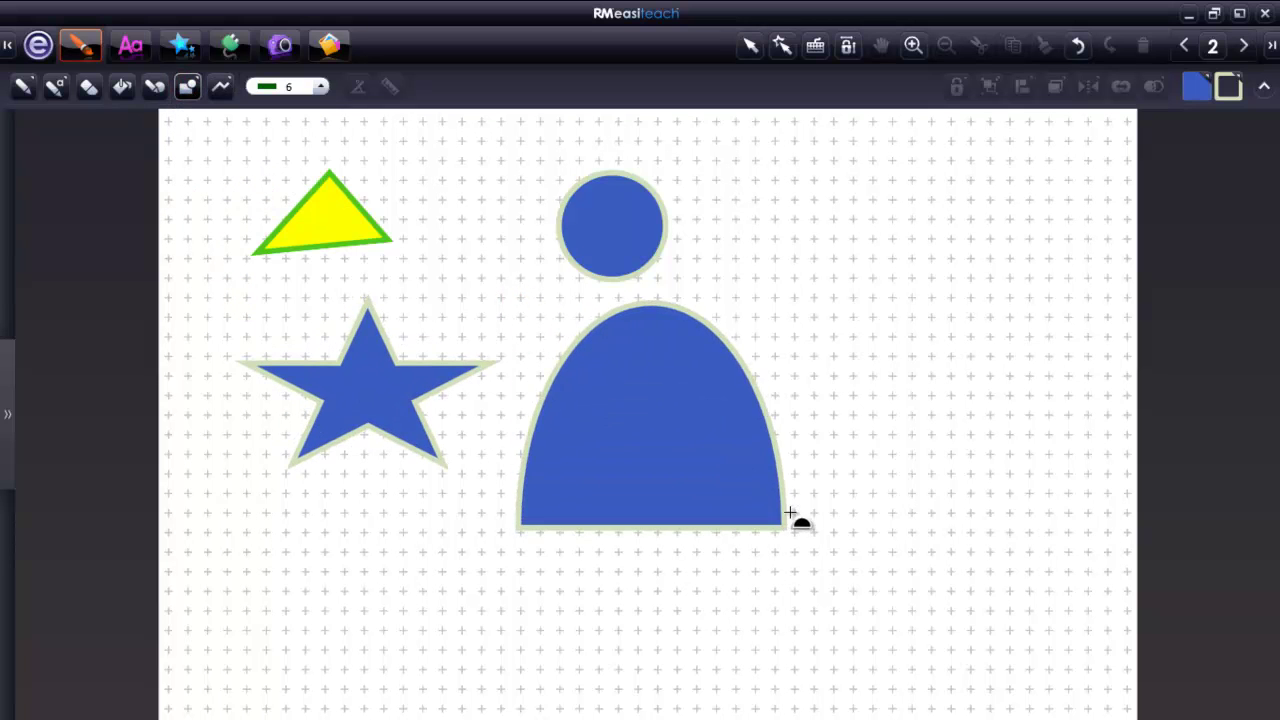
Turn on the shift lock and draw a regular square beside the semicircle and a perfect circle below the star.
click(848, 47)
click(189, 92)
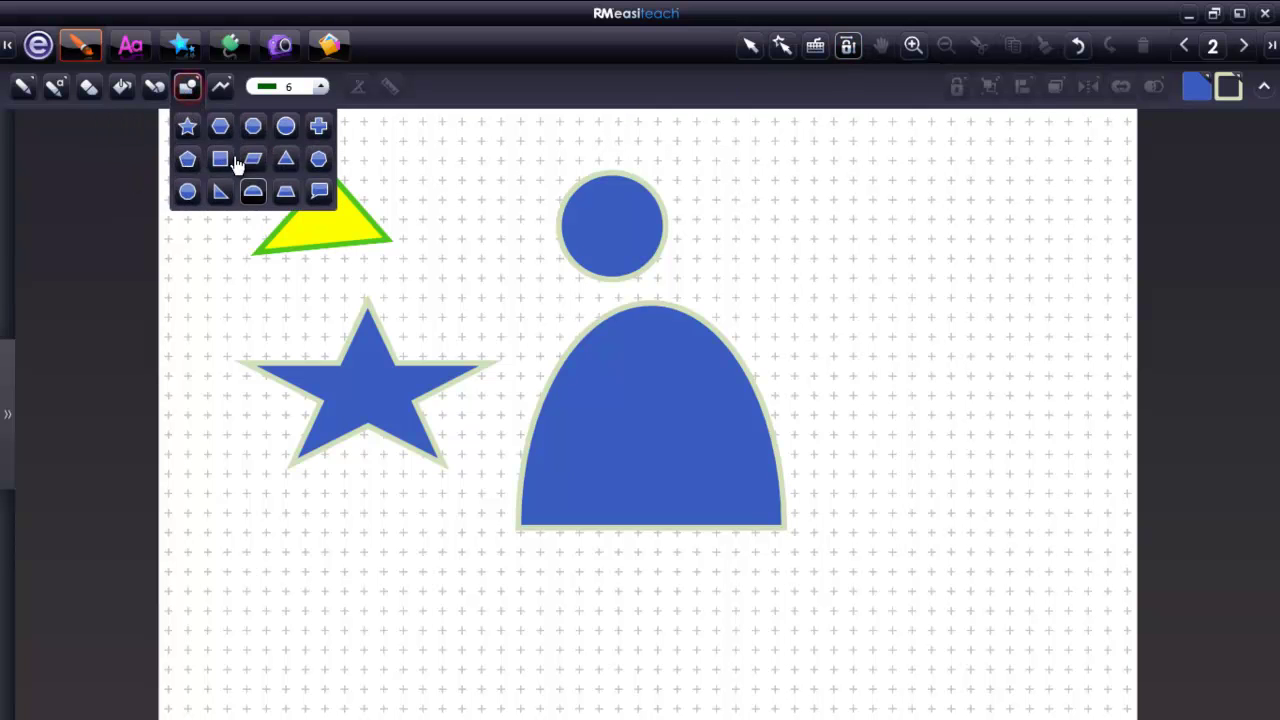
click(220, 159)
drag(733, 192, 1040, 423)
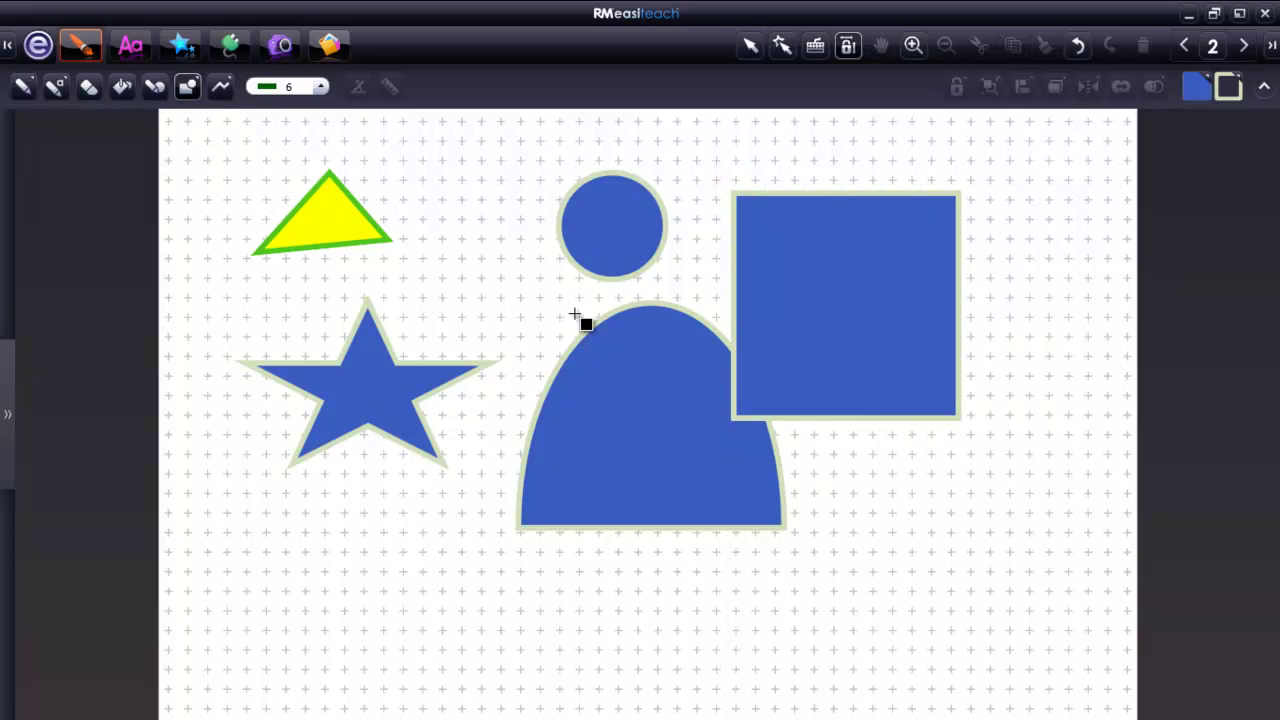
click(189, 91)
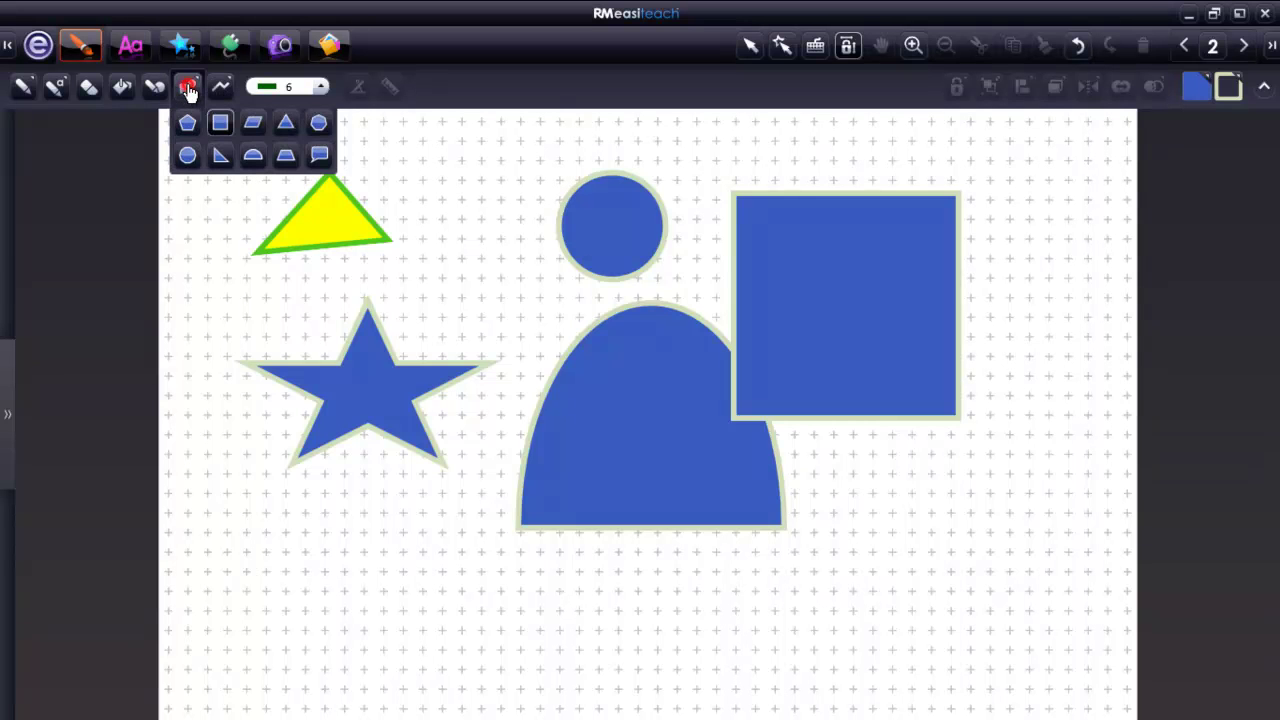
click(284, 124)
mouse_move(243, 496)
mouse_down()
mouse_move(431, 623)
mouse_move(447, 699)
mouse_up()
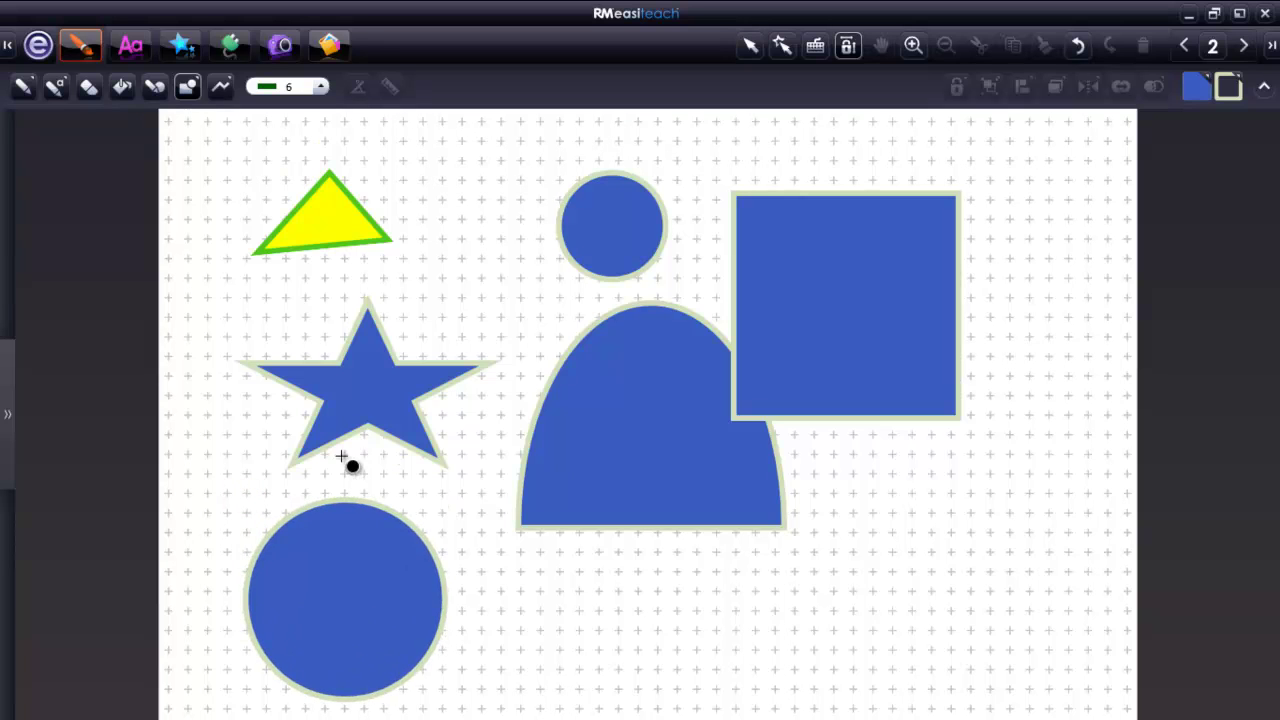
click(846, 48)
Draw a long, roughly horizontal straight line above the shapes, from over the triangle to past the square.
click(221, 90)
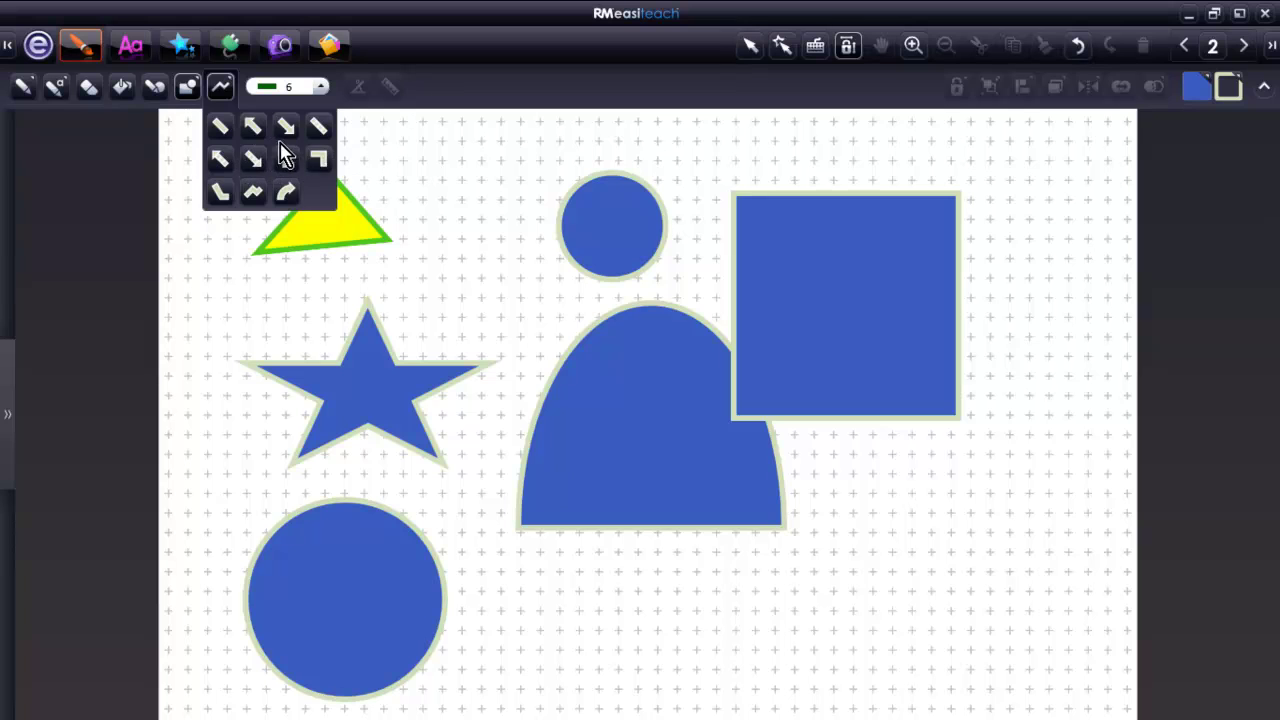
click(222, 128)
mouse_move(346, 151)
mouse_down()
mouse_move(797, 170)
mouse_move(1097, 143)
mouse_move(900, 477)
mouse_move(1105, 251)
mouse_move(1064, 152)
mouse_move(1018, 145)
mouse_move(1016, 156)
mouse_up()
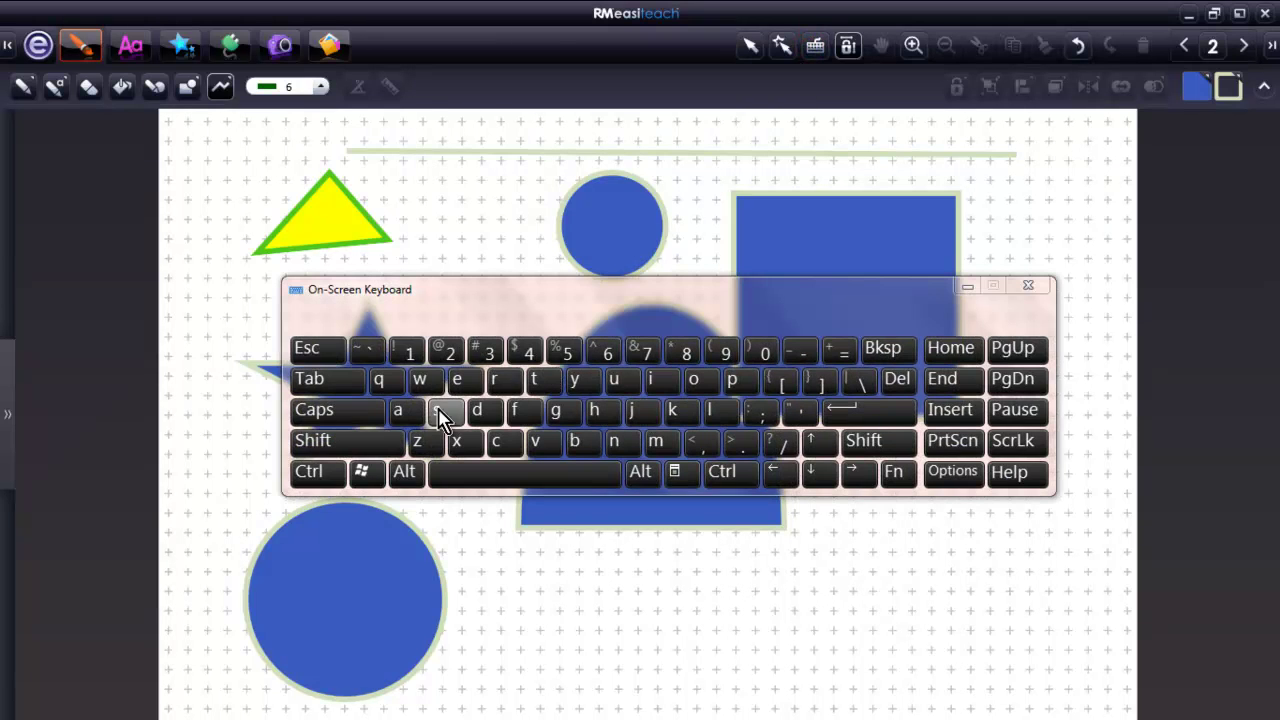
Move the on-screen keyboard lower, add a new page after page 2 and open it.
drag(543, 309, 490, 497)
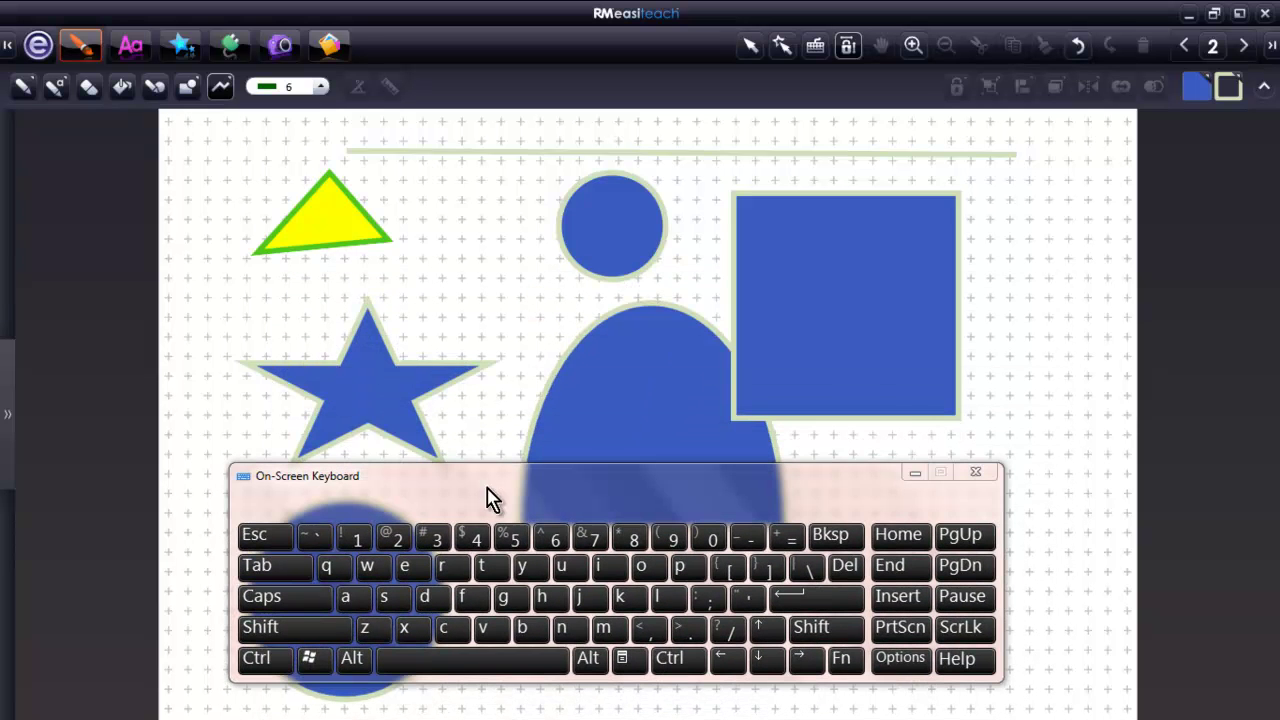
click(1212, 47)
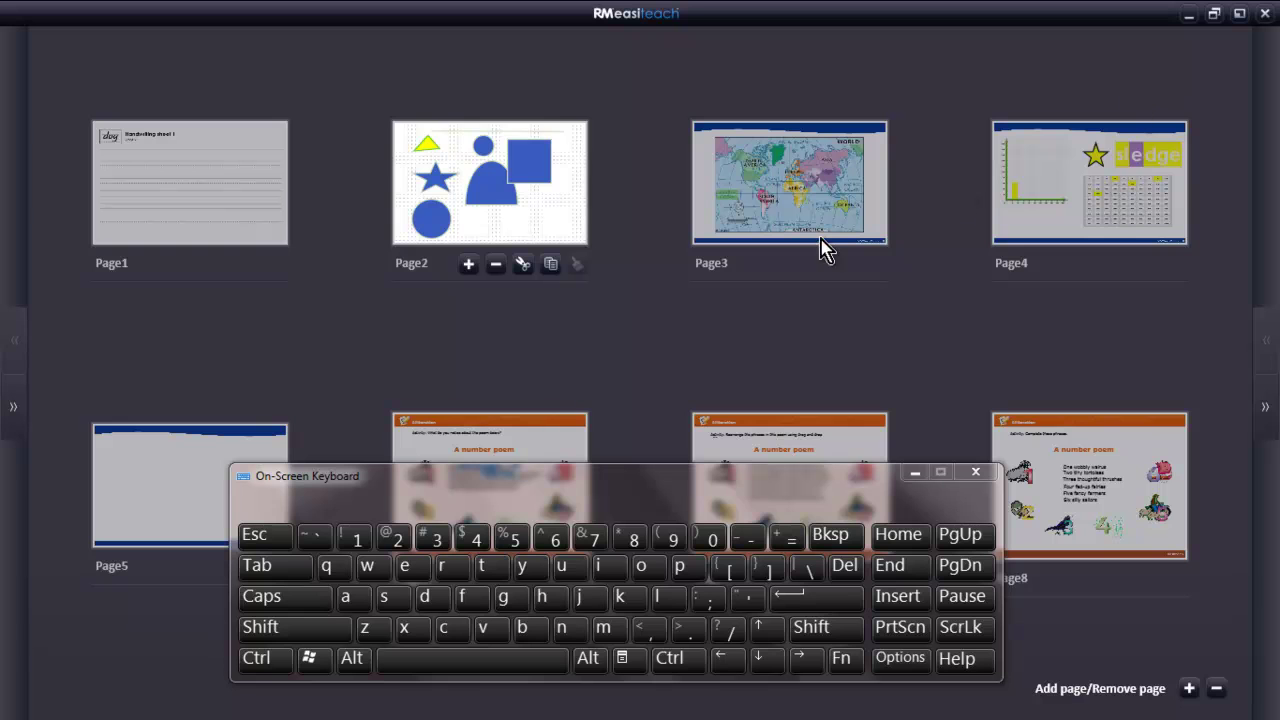
click(468, 265)
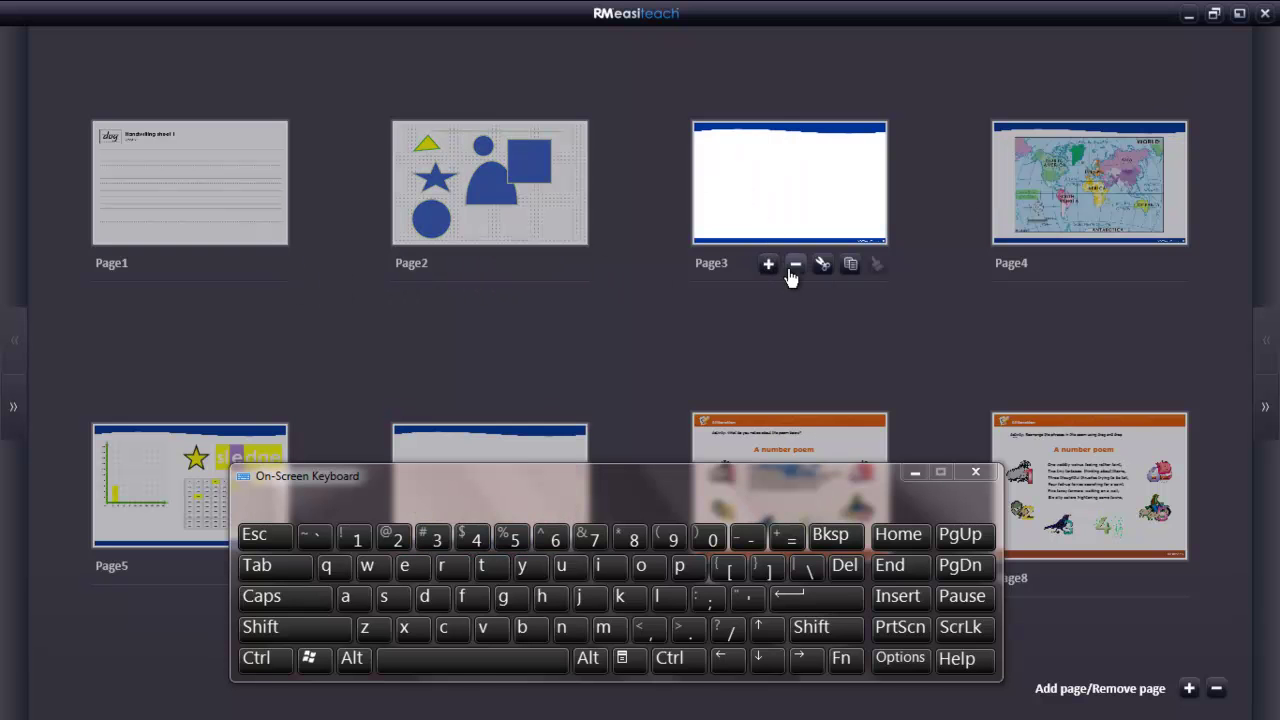
click(811, 201)
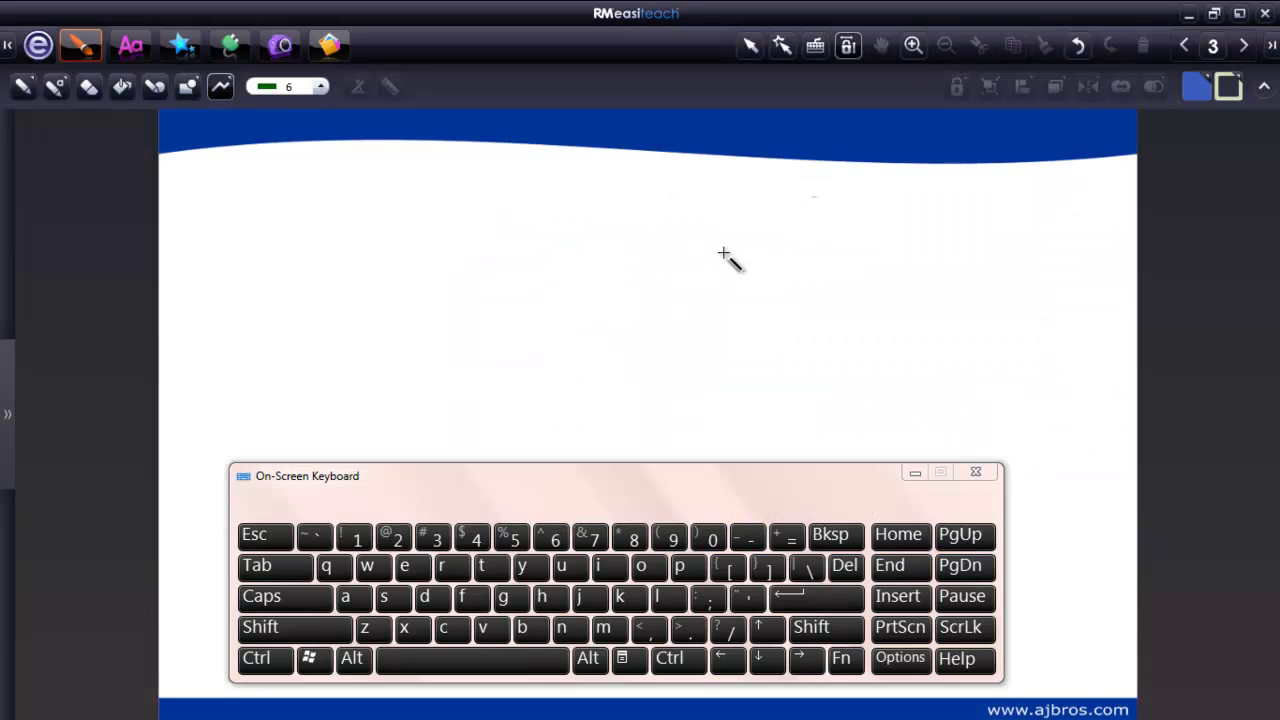
Activate Shift on the on-screen keyboard and draw a short, perfectly horizontal straight line near the blank page's upper edge.
click(221, 87)
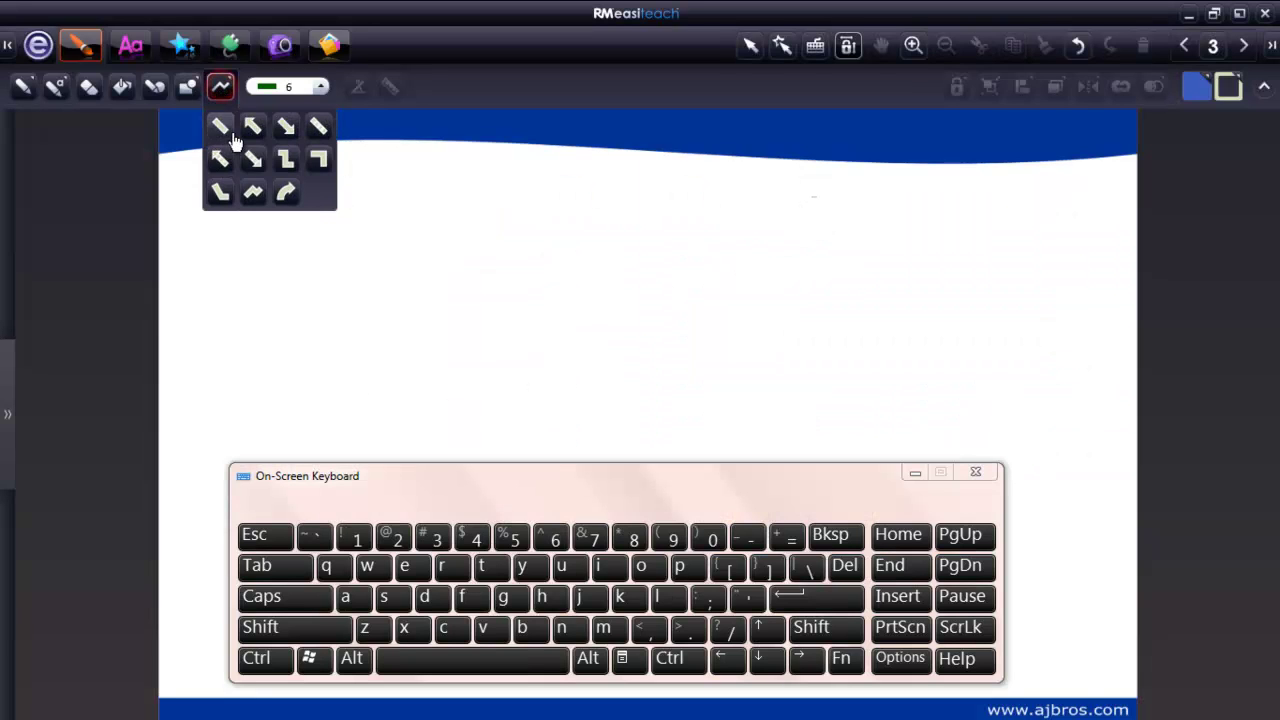
click(222, 131)
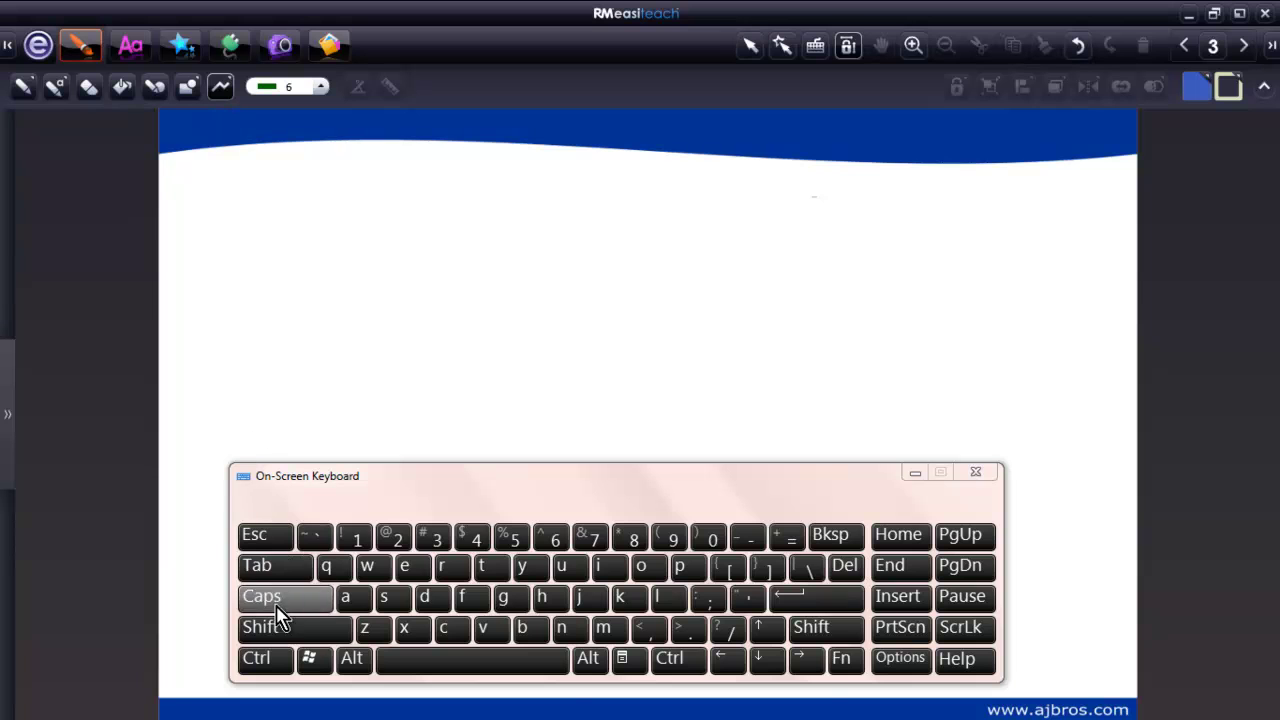
click(268, 626)
drag(266, 240, 430, 237)
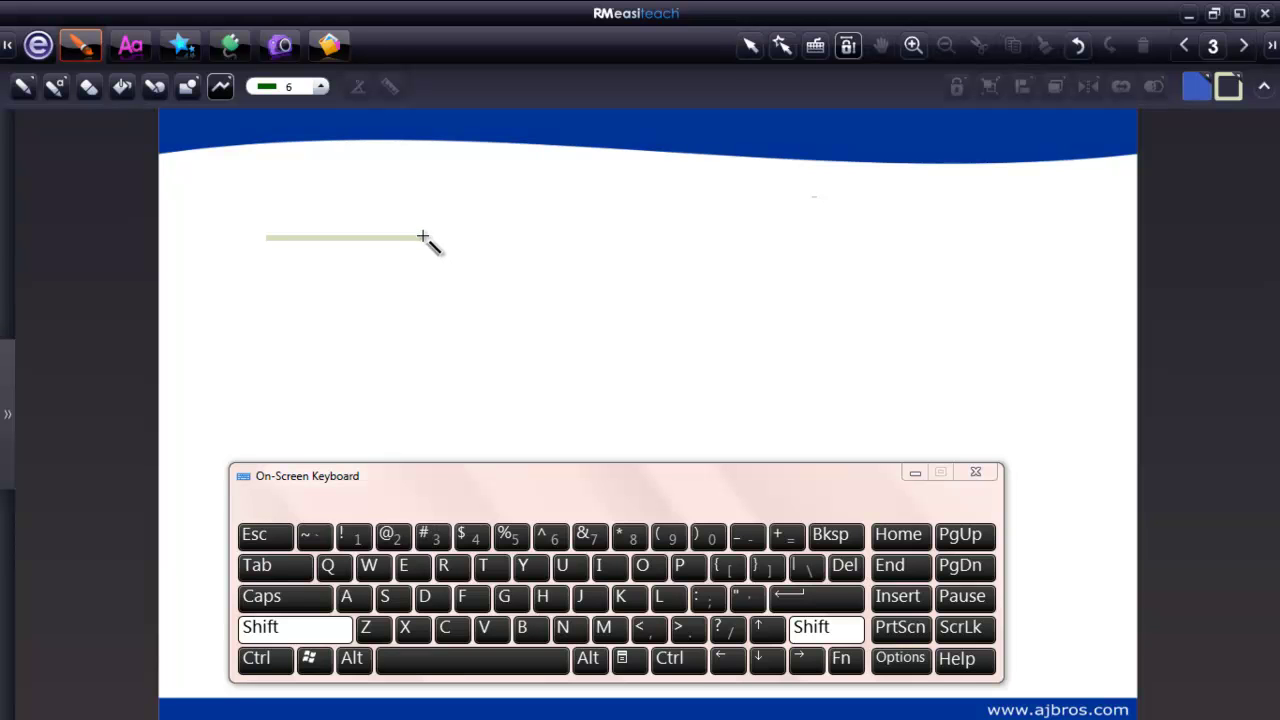
Close the on-screen keyboard and draw a large octagon on the blank page, with horizontal sides about 167 and vertical sides about 136 long.
click(978, 472)
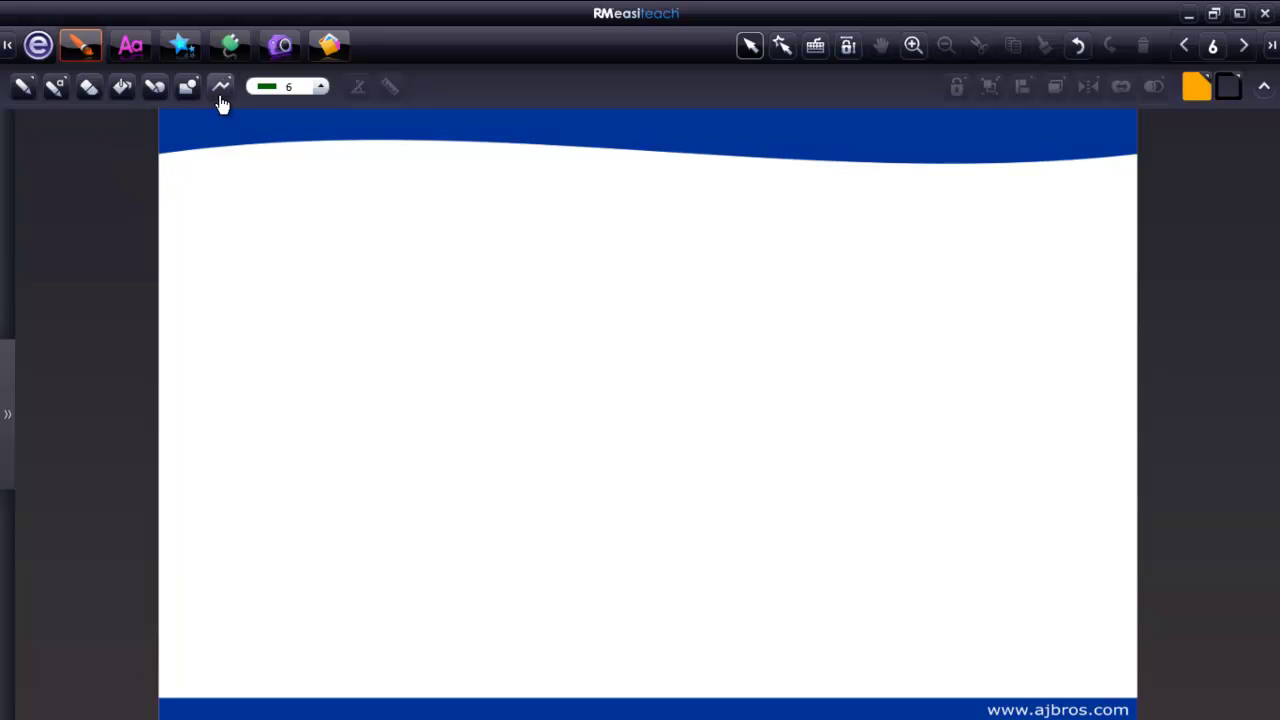
click(188, 86)
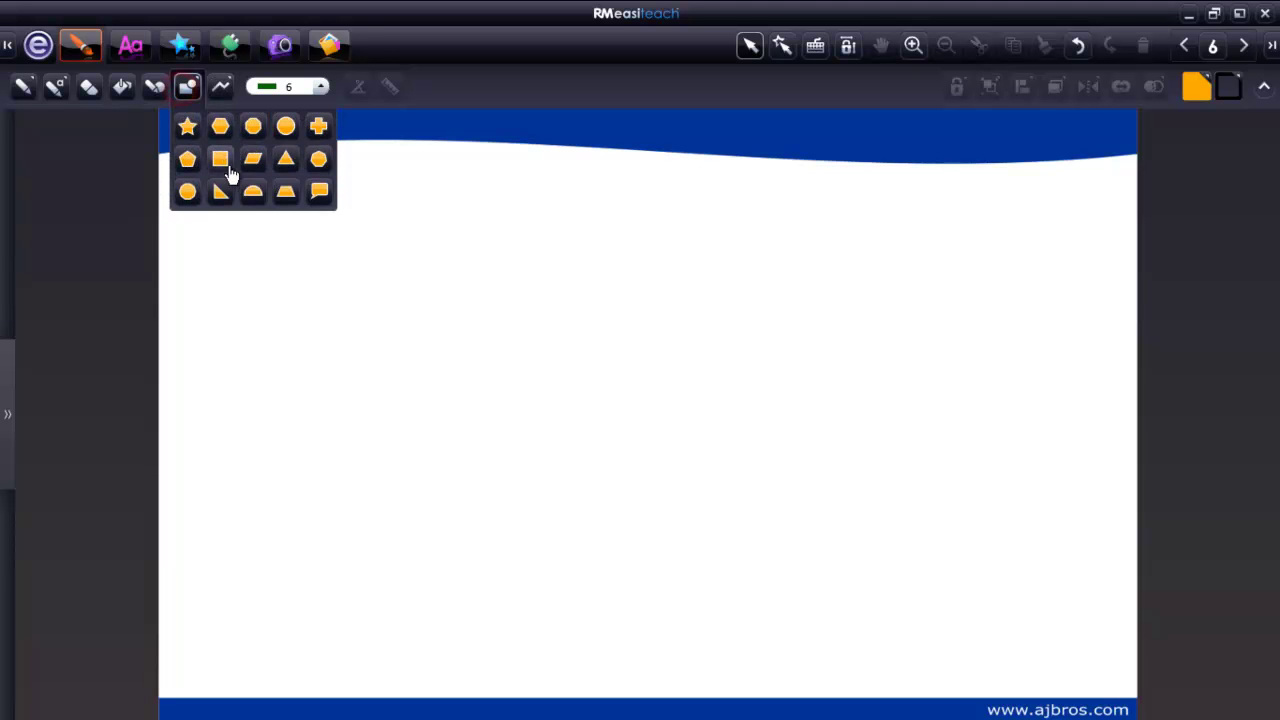
click(253, 126)
drag(255, 240, 629, 505)
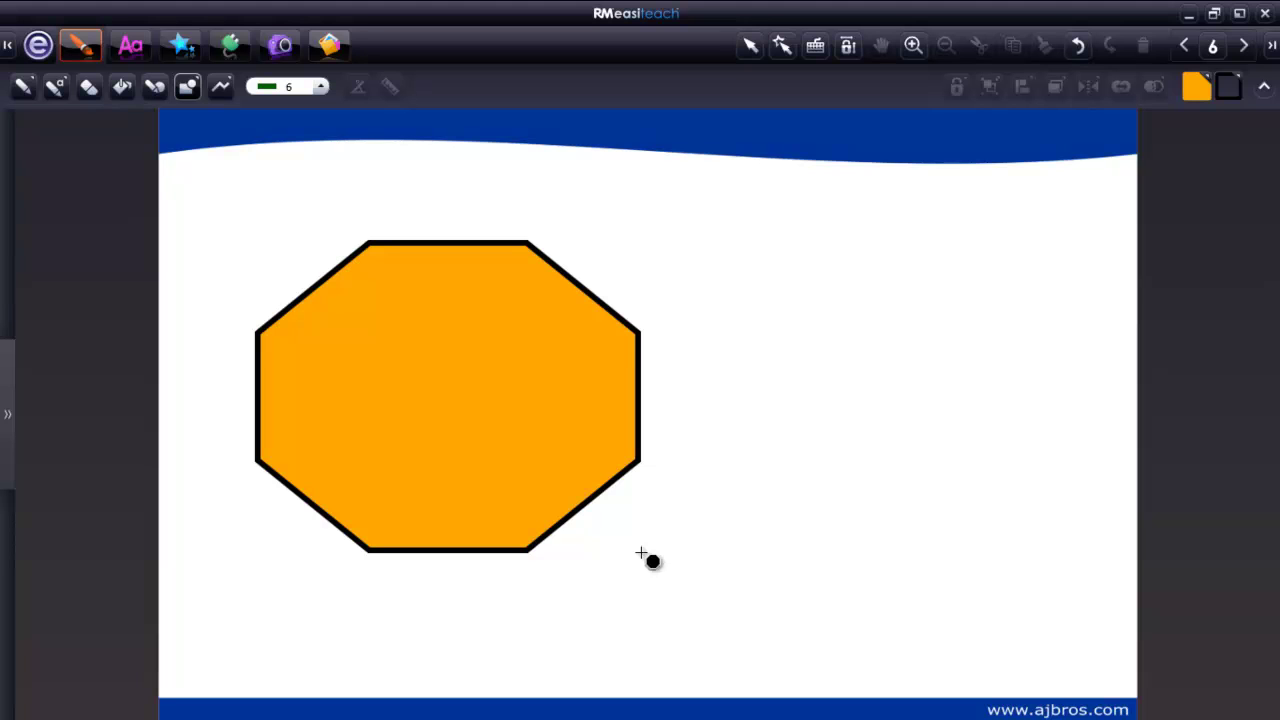
Select the octagon, display the angles at its corners and hide them again.
click(751, 47)
click(474, 340)
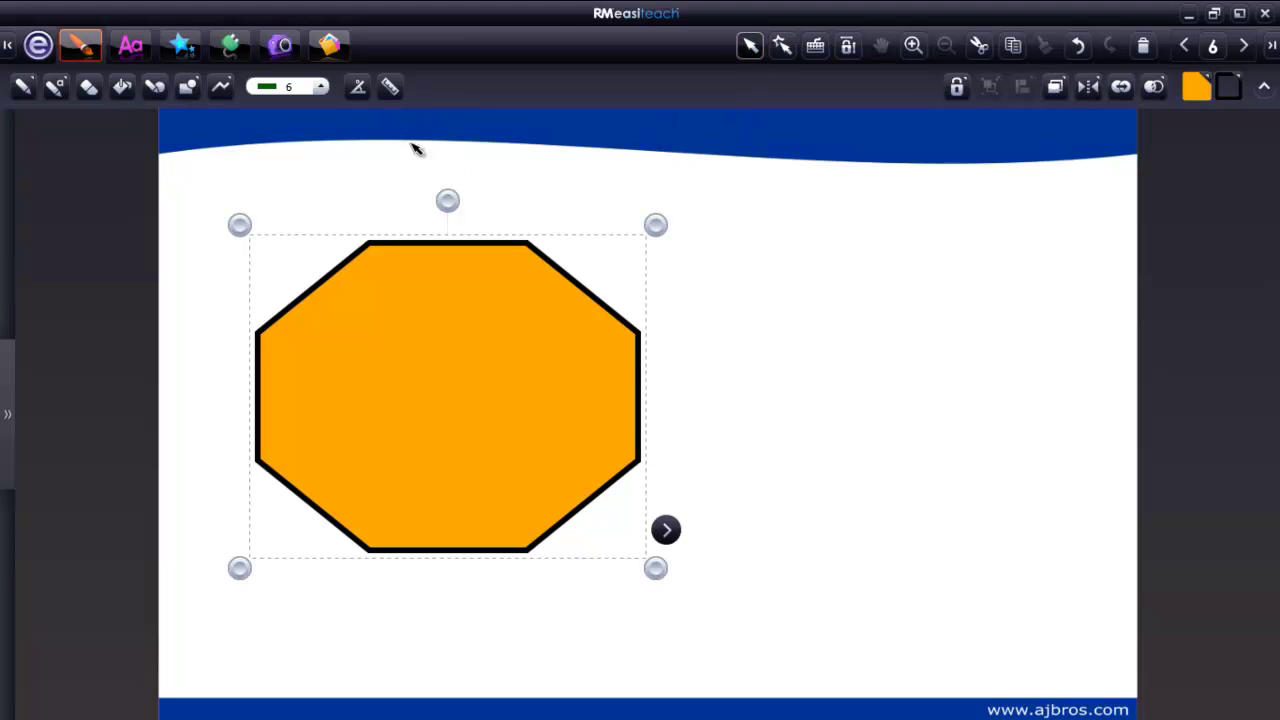
click(358, 90)
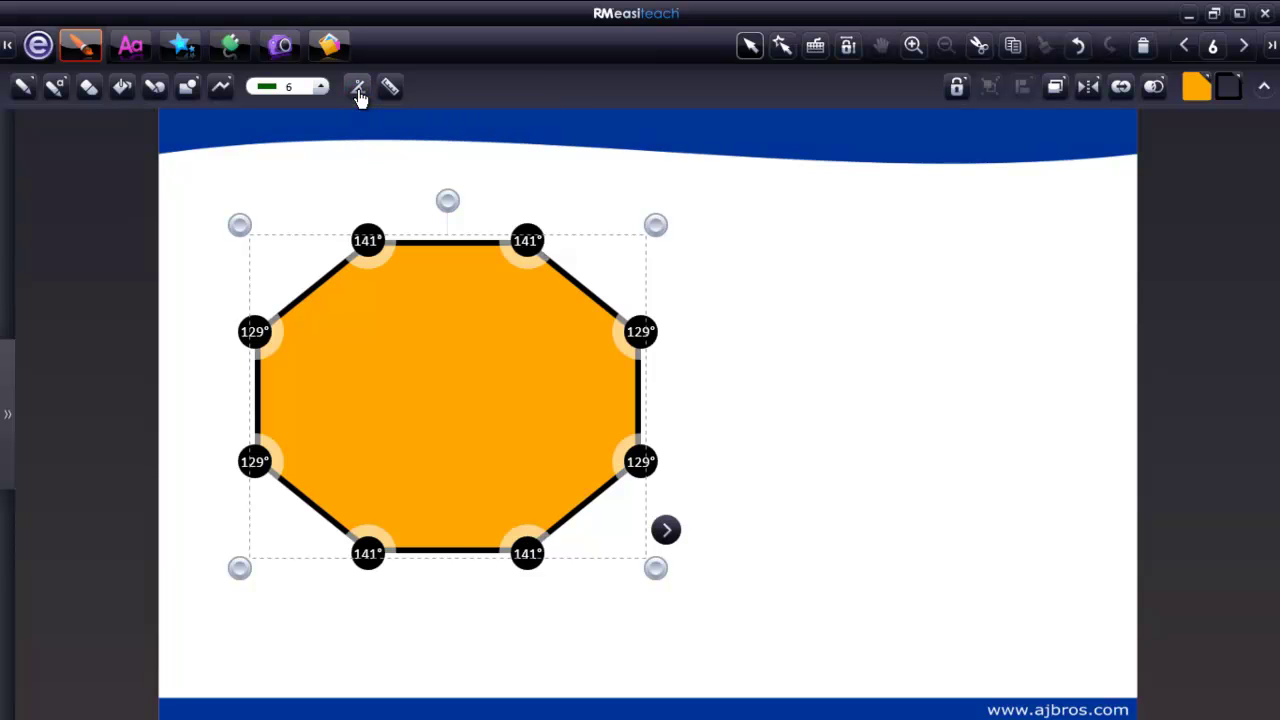
click(358, 90)
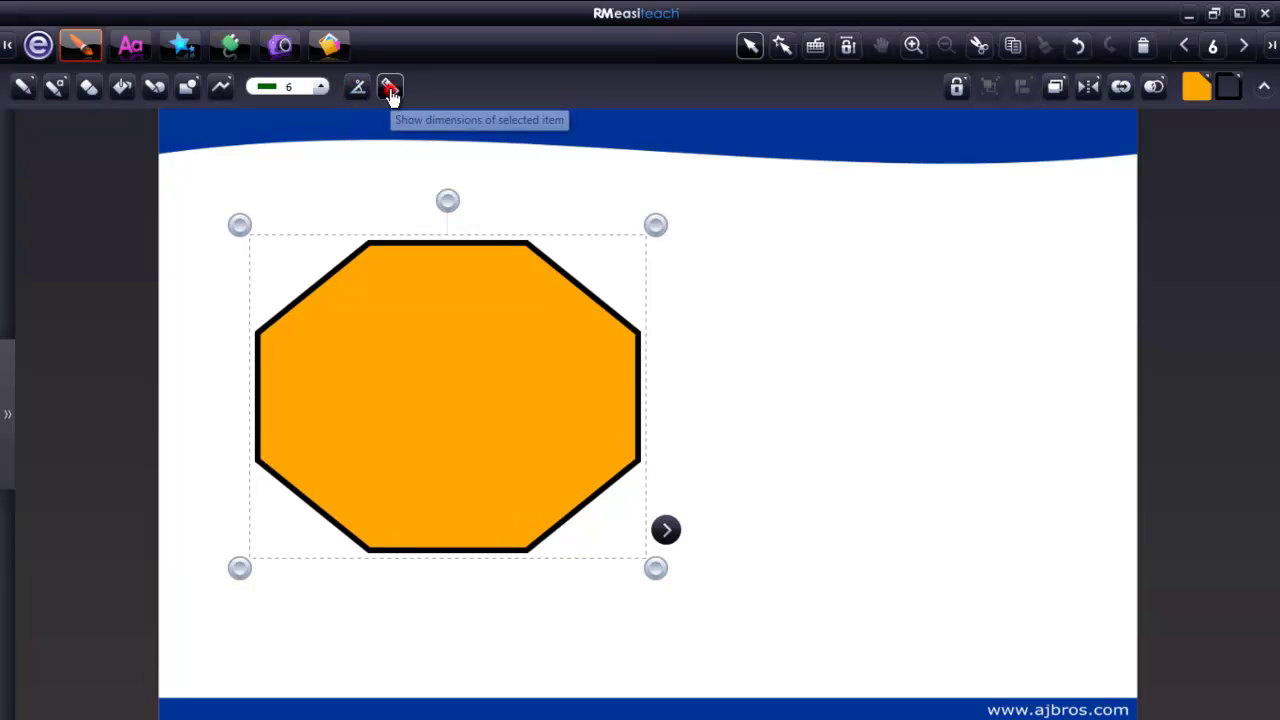
Show the octagon's side dimensions and replace the label on its upper-left sloping side with 2.
click(390, 88)
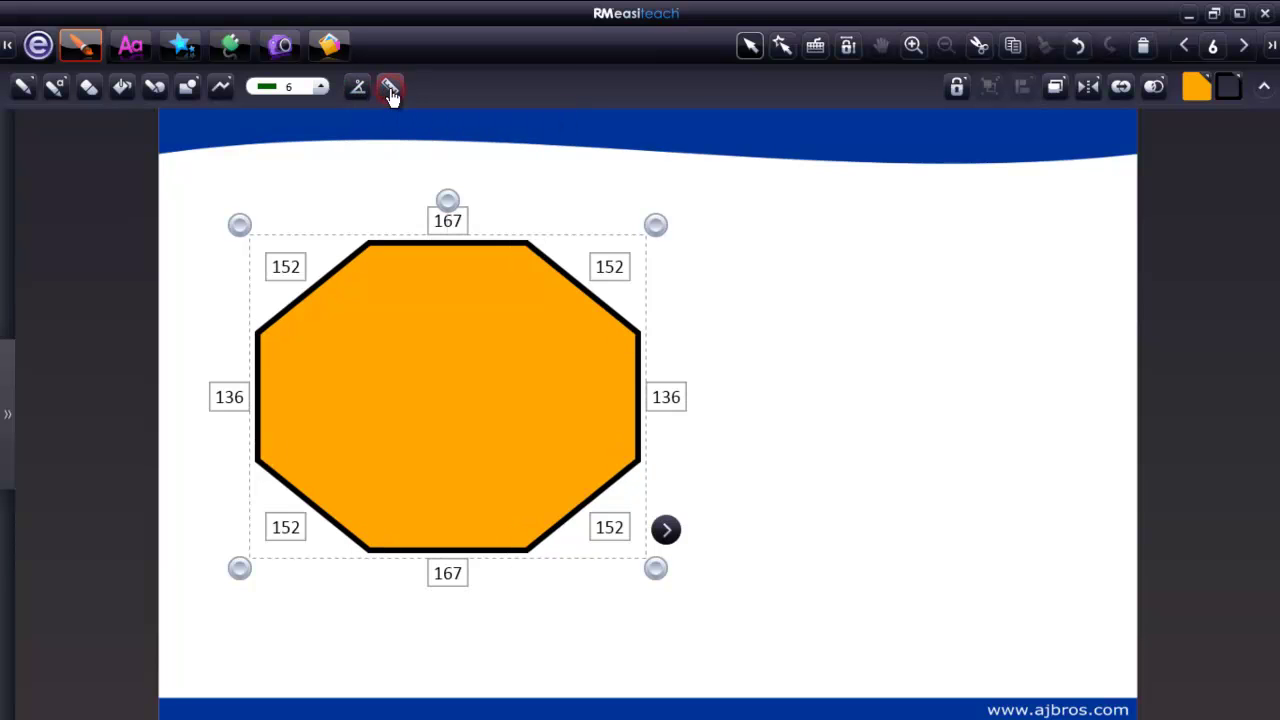
click(312, 198)
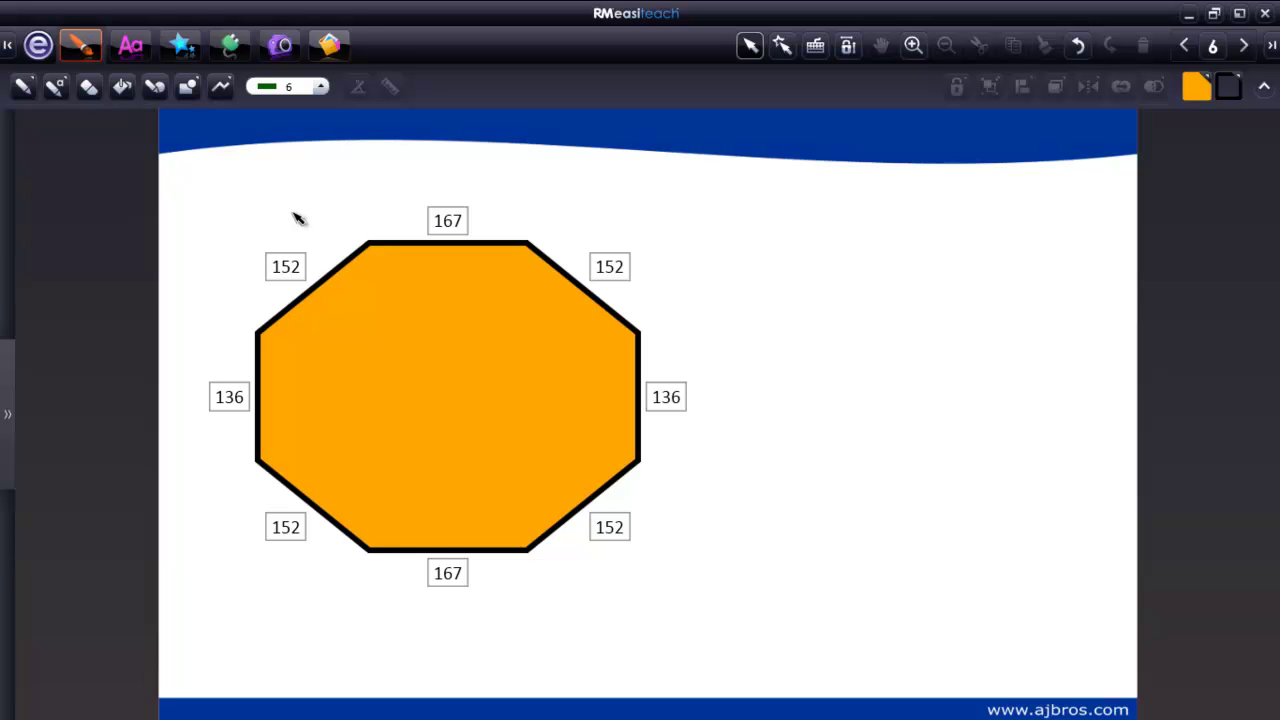
click(289, 265)
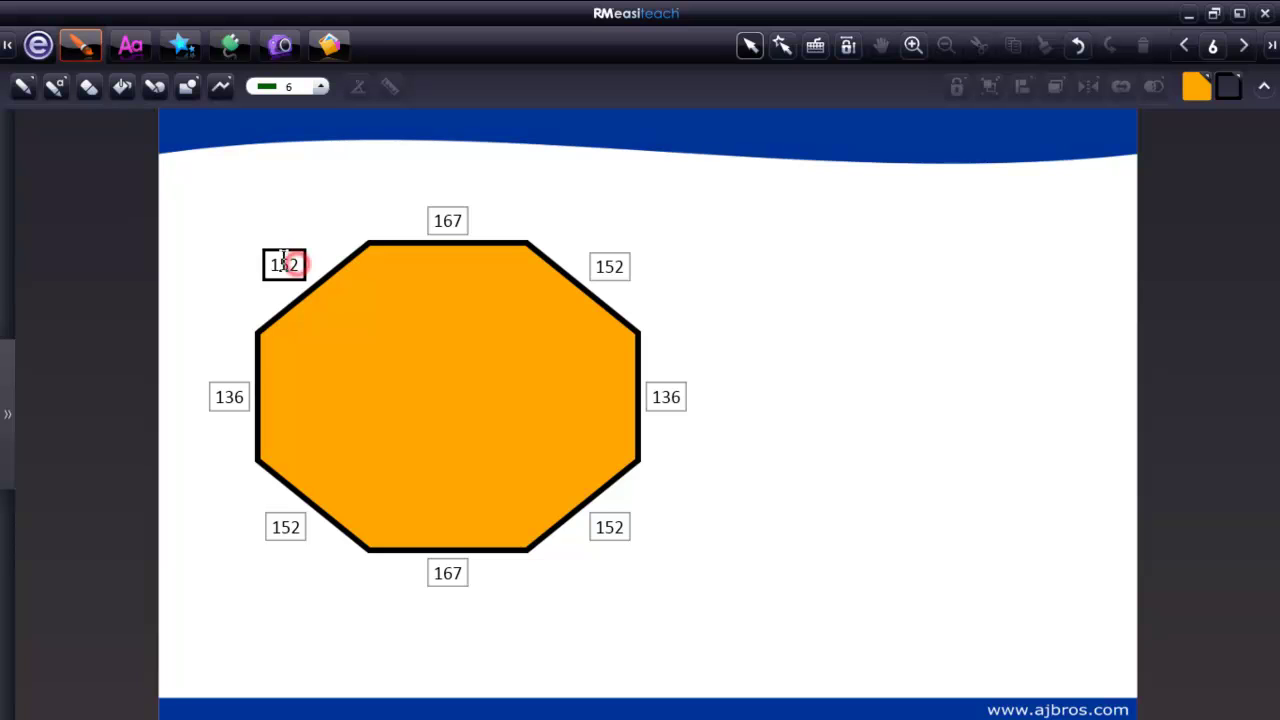
click(285, 263)
click(294, 264)
drag(295, 264, 263, 261)
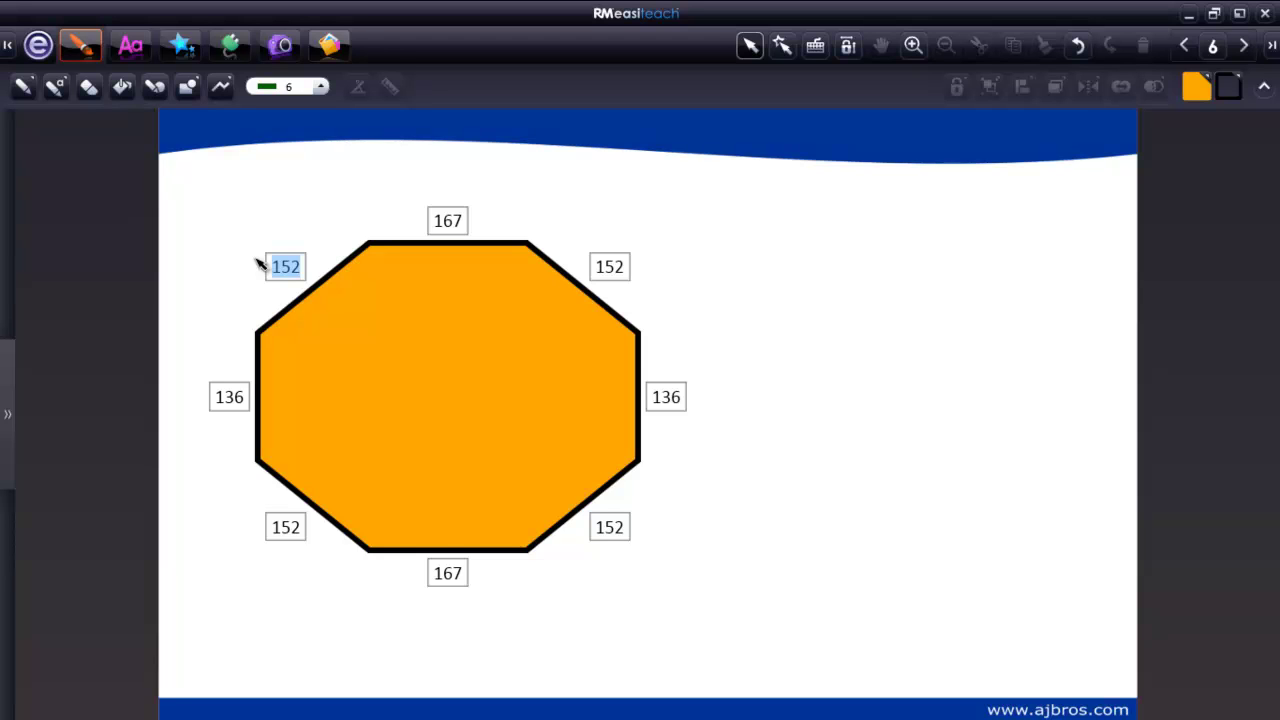
text(2)
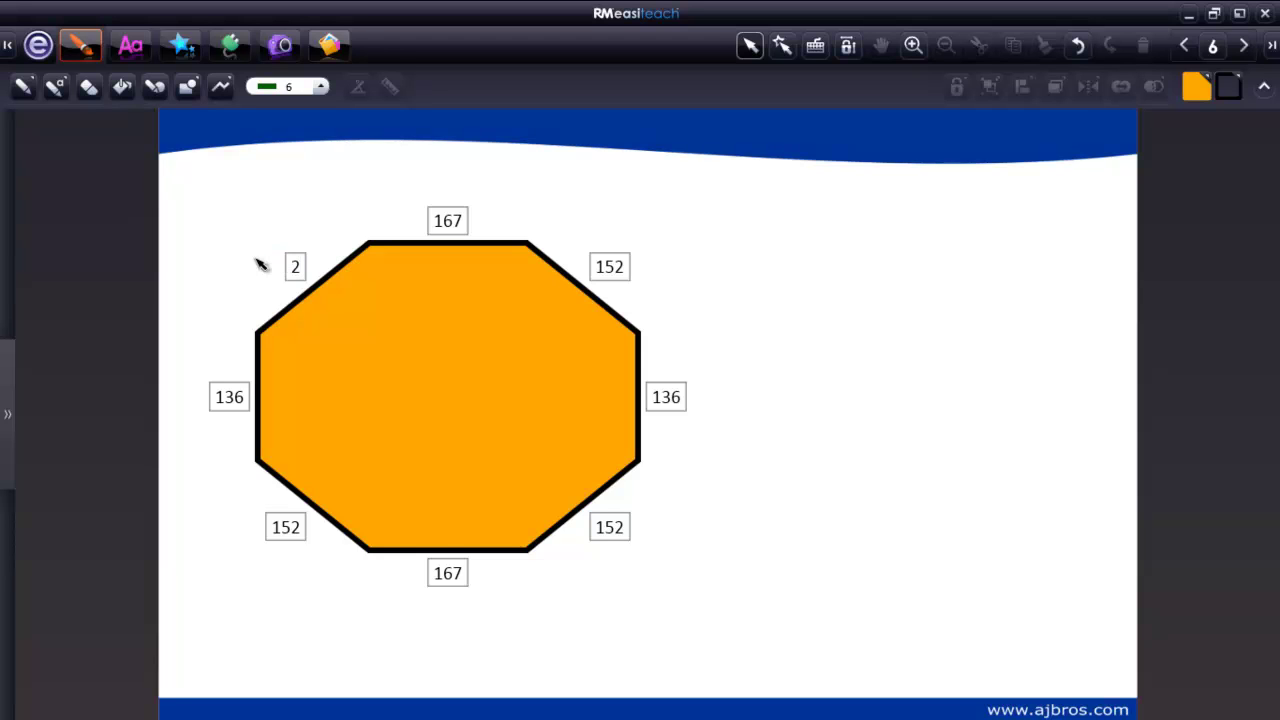